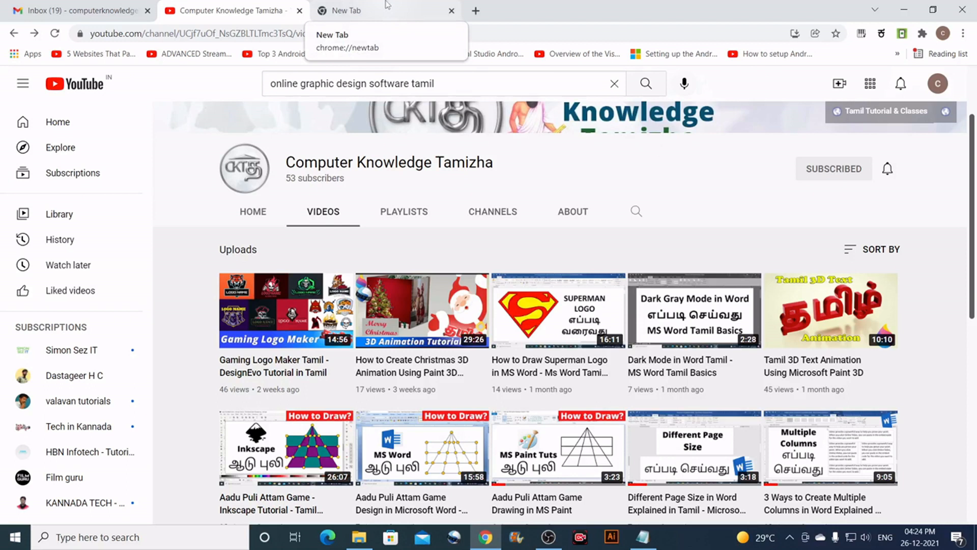
# Search Google for designcap in the new tab and open the DesignCap website from the results.
pyautogui.click(387, 9)
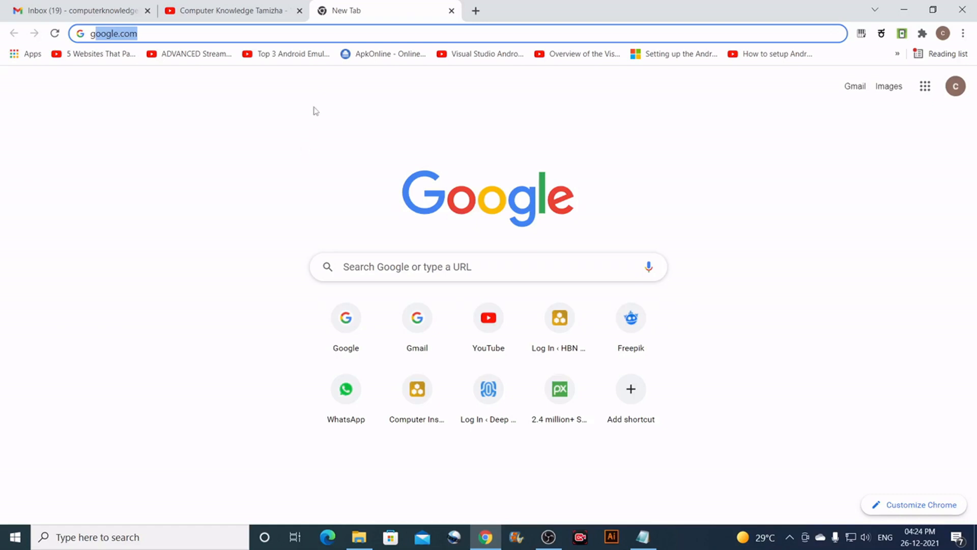
pyautogui.click(256, 33)
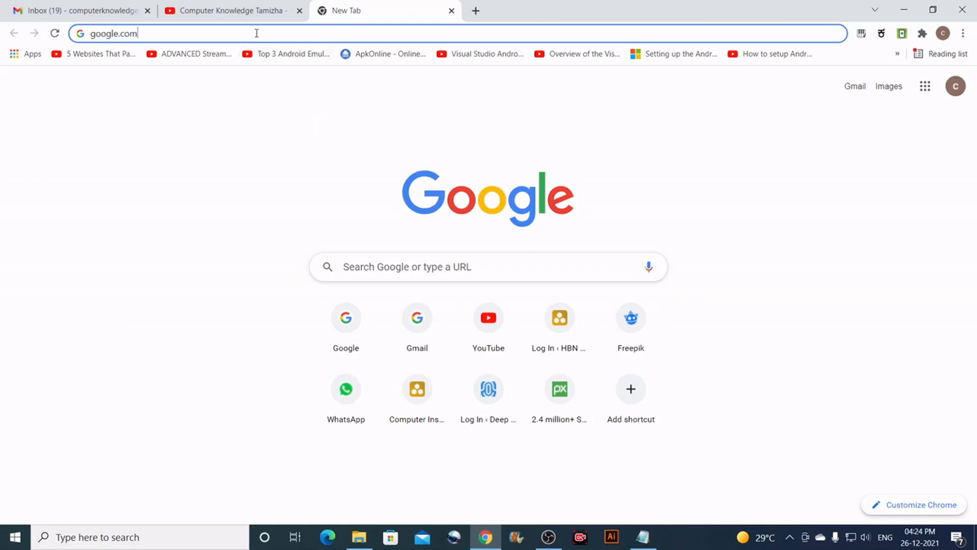
pyautogui.press('Return')
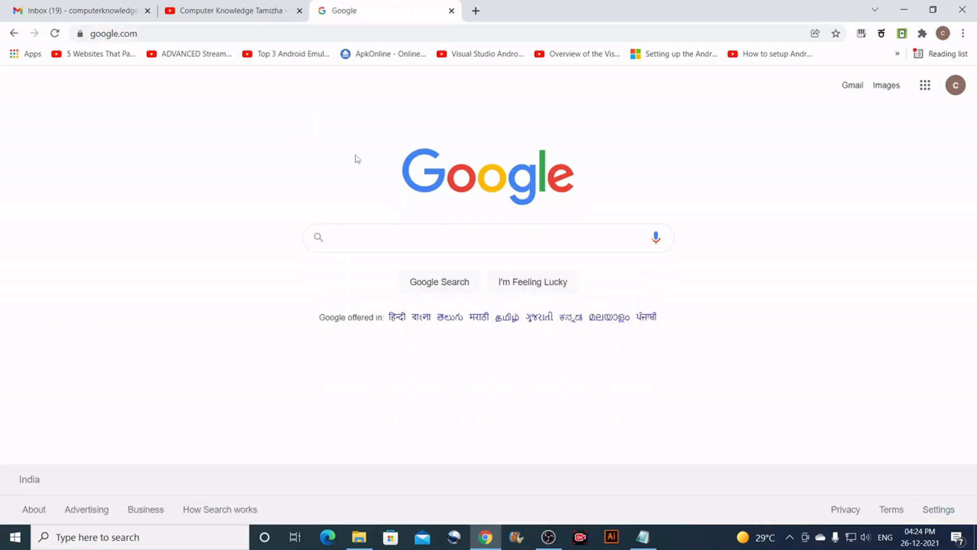
pyautogui.write('de')
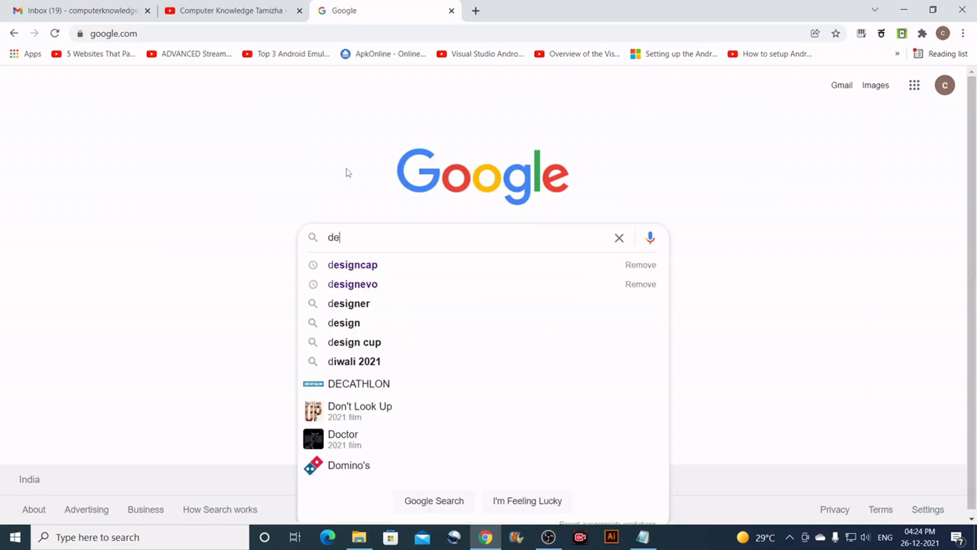
pyautogui.press('Down')
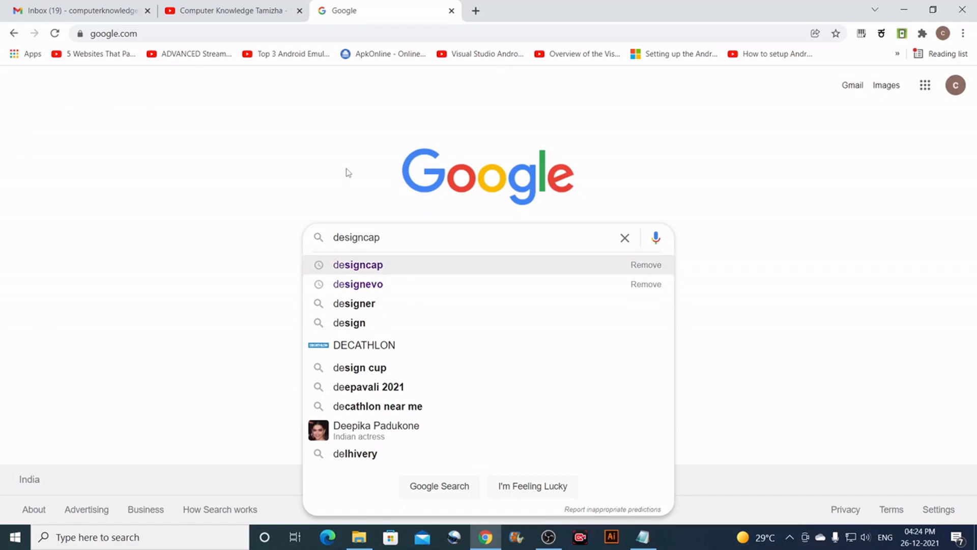
pyautogui.press('Return')
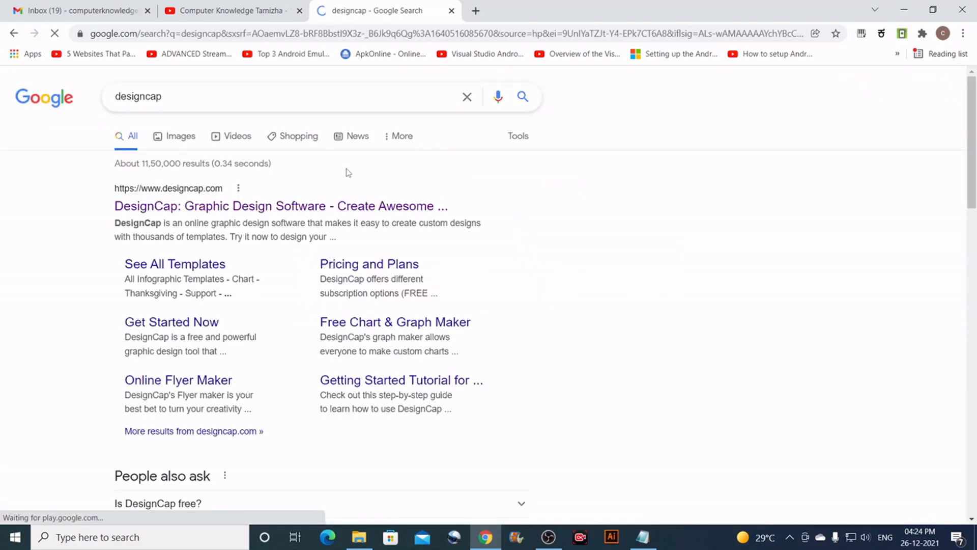
pyautogui.click(203, 209)
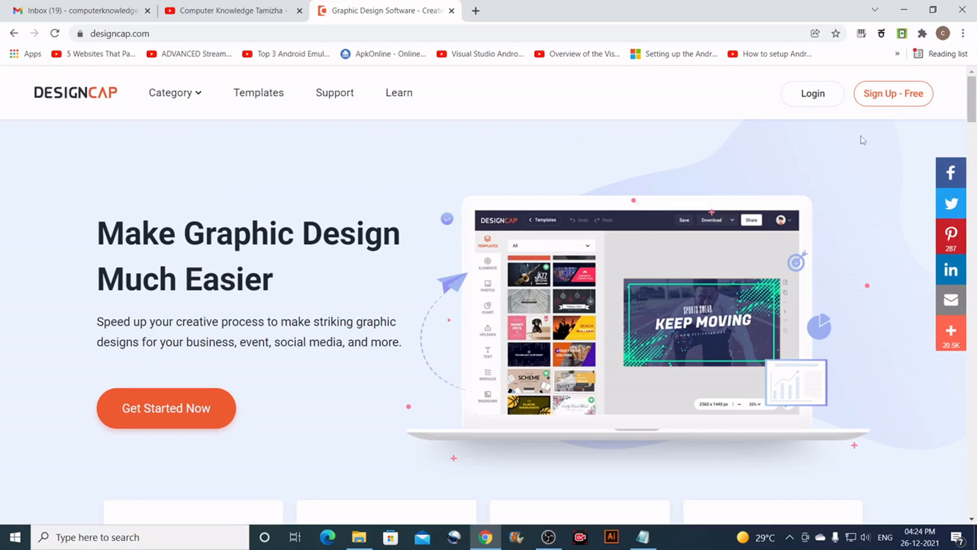
# Open the free sign-up form and paste the account e-mail into both the Email and Confirm Email fields.
pyautogui.click(909, 101)
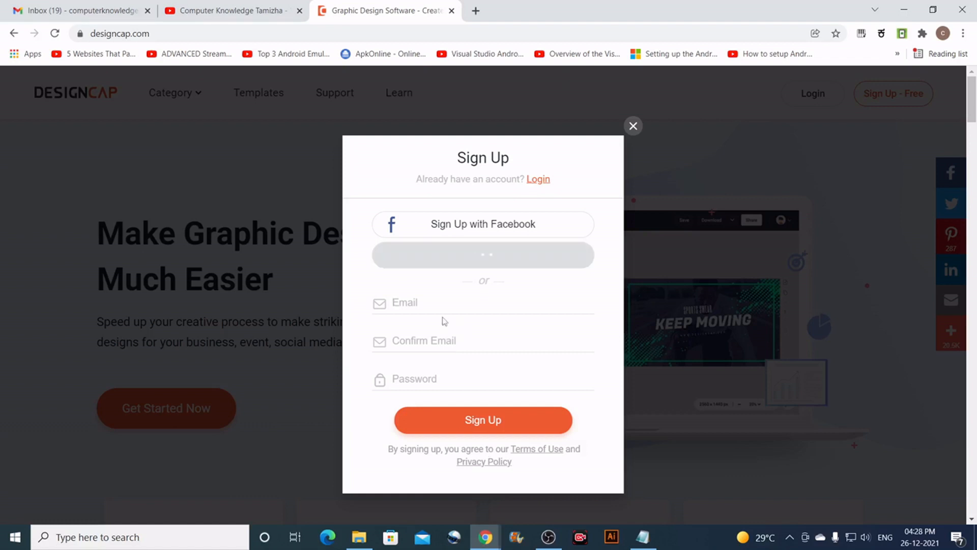
pyautogui.click(416, 307)
pyautogui.rightClick(417, 302)
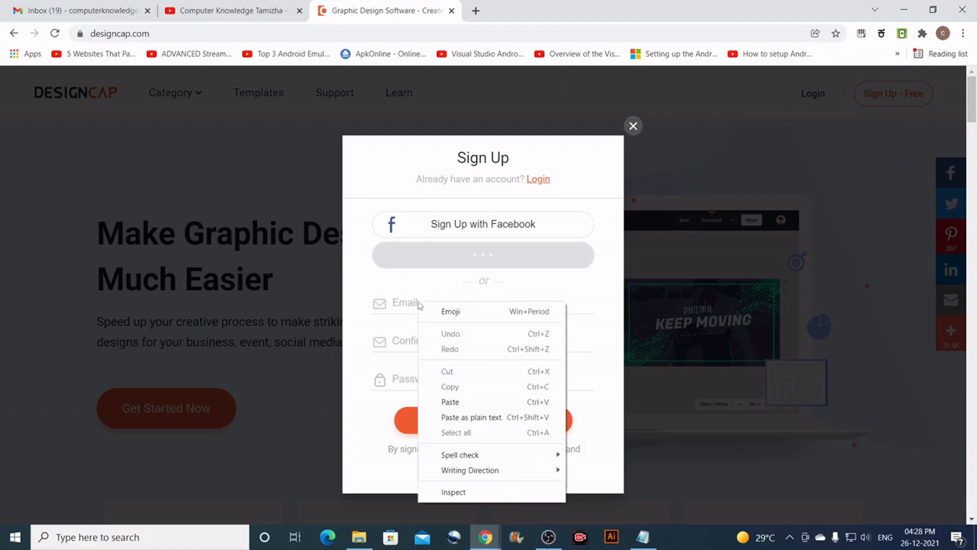
pyautogui.click(450, 402)
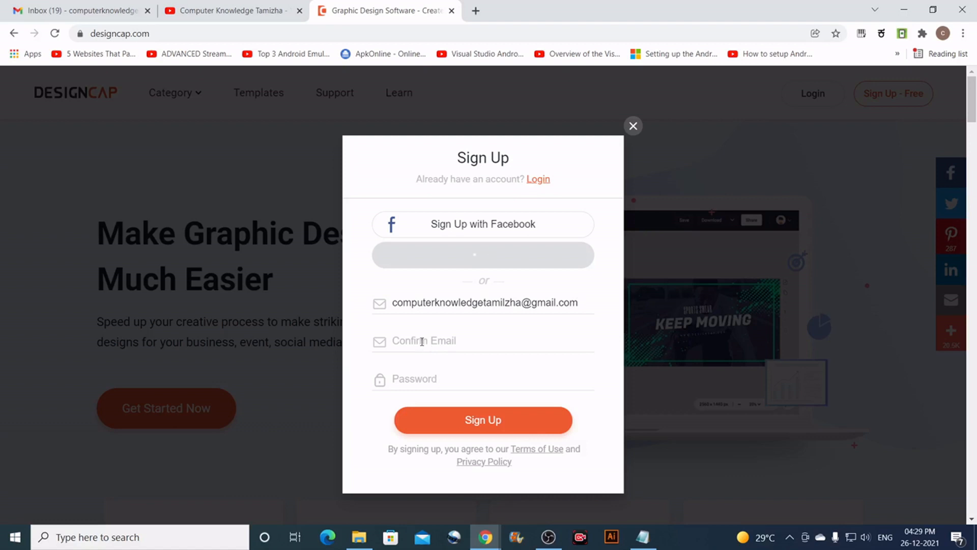
pyautogui.rightClick(422, 341)
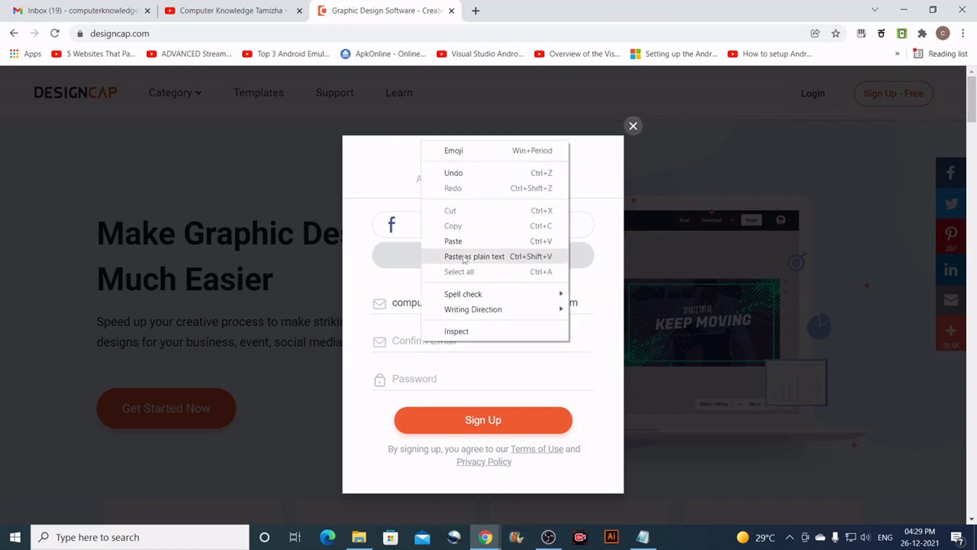
pyautogui.click(453, 240)
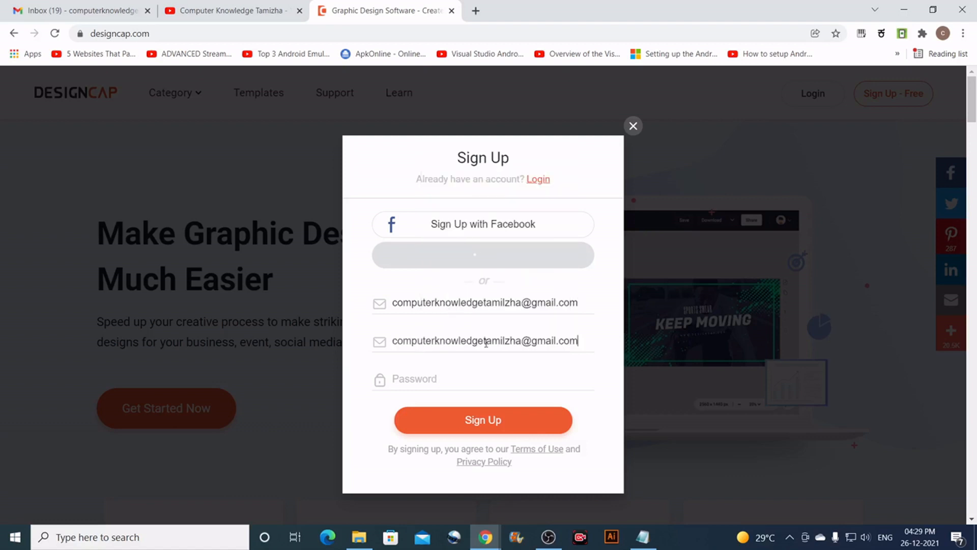
# Enter the account password and submit the sign-up form.
pyautogui.click(413, 379)
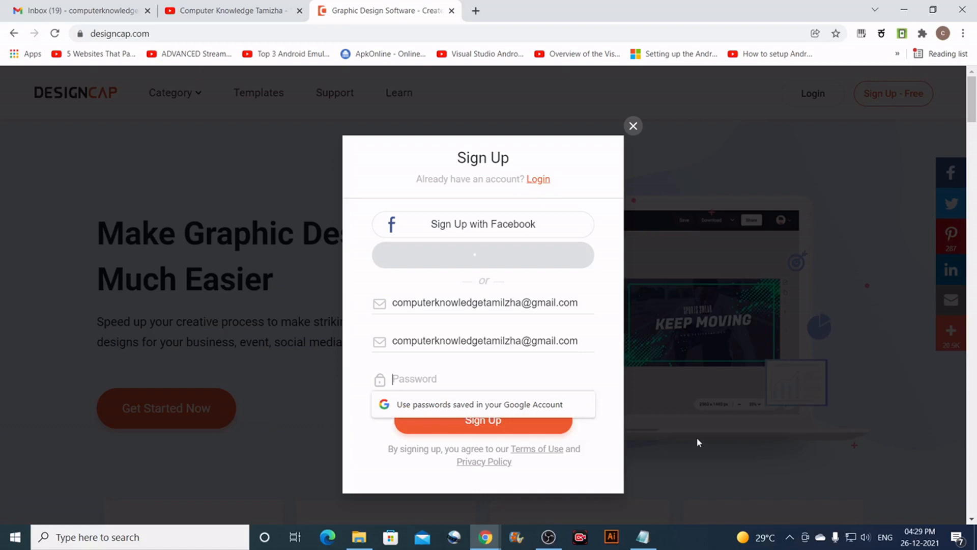
pyautogui.write('**********')
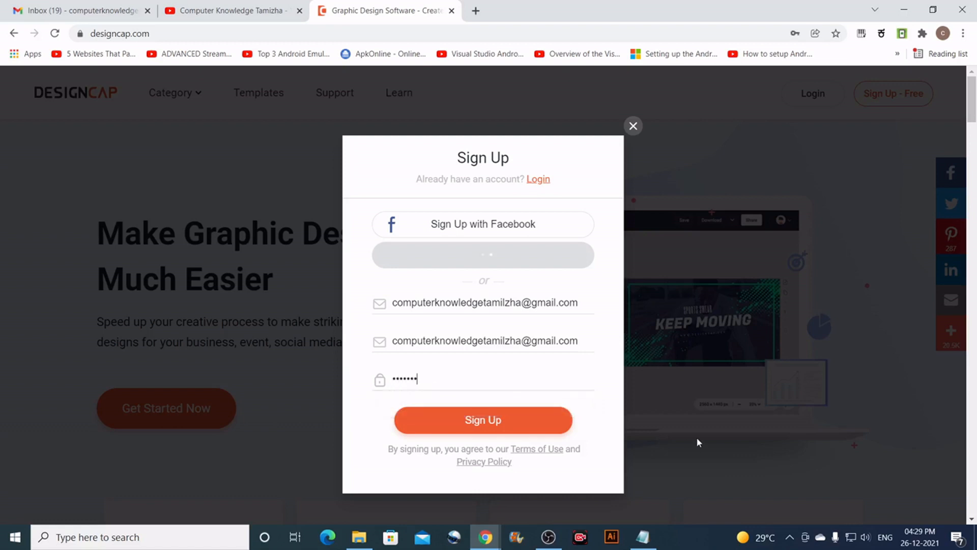
pyautogui.click(532, 422)
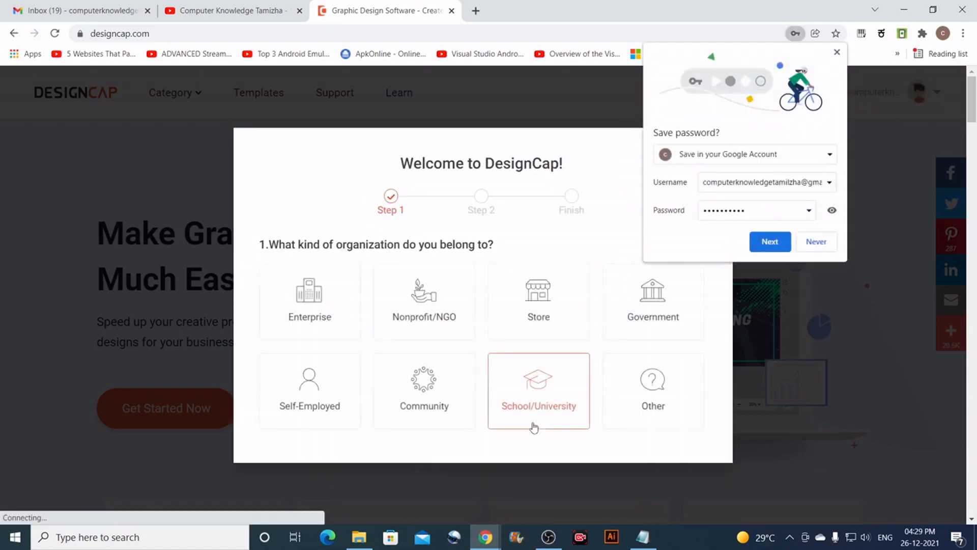
# Decline saving the password in the browser and answer the welcome questions with Nonprofit/NGO as organization and Trainer as role.
pyautogui.click(815, 241)
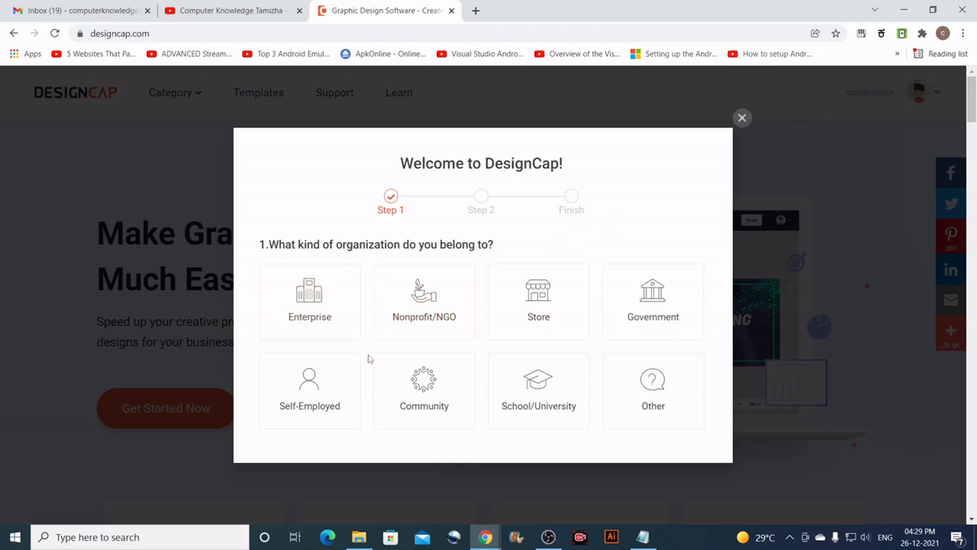
pyautogui.click(431, 306)
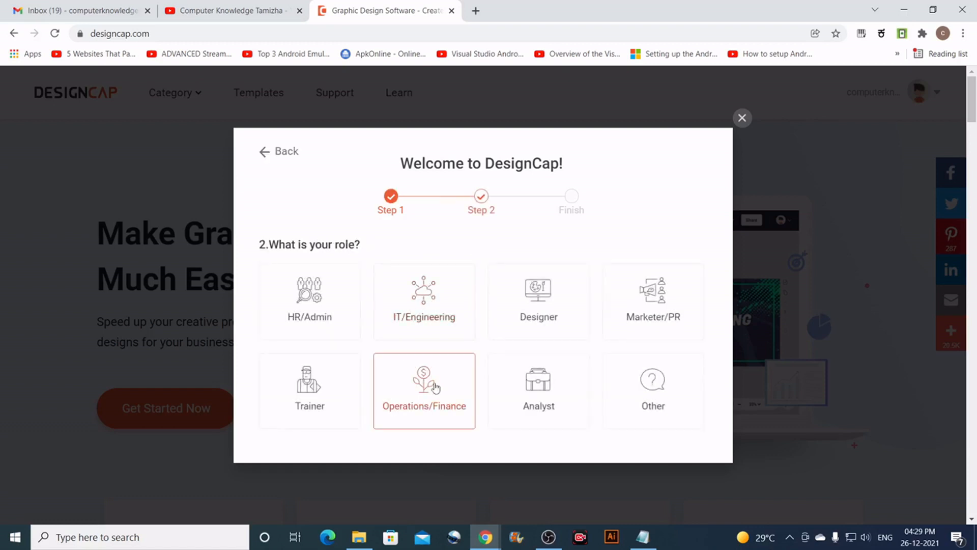
pyautogui.click(312, 388)
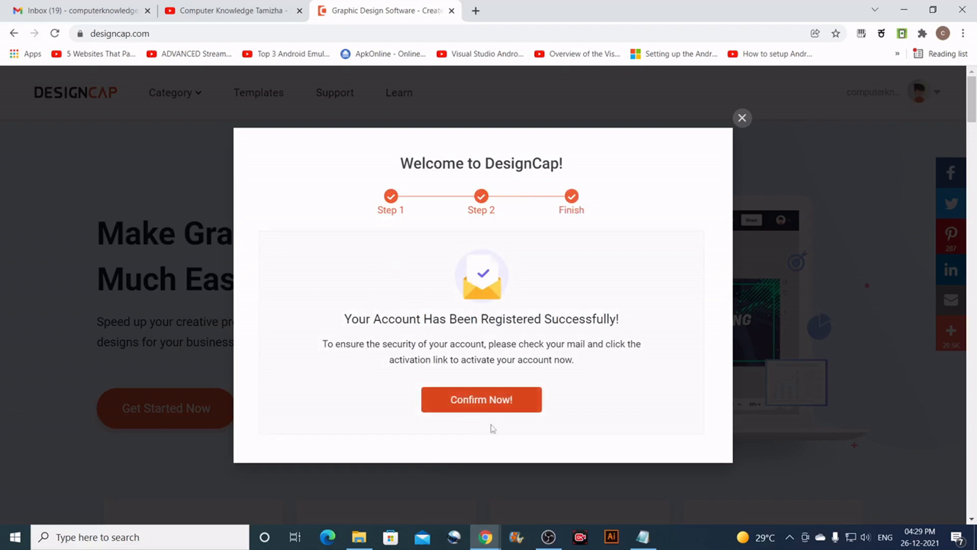
# Proceed to the account confirmation and open DesignCap's confirmation e-mail in the Gmail inbox at its confirmation link.
pyautogui.click(523, 406)
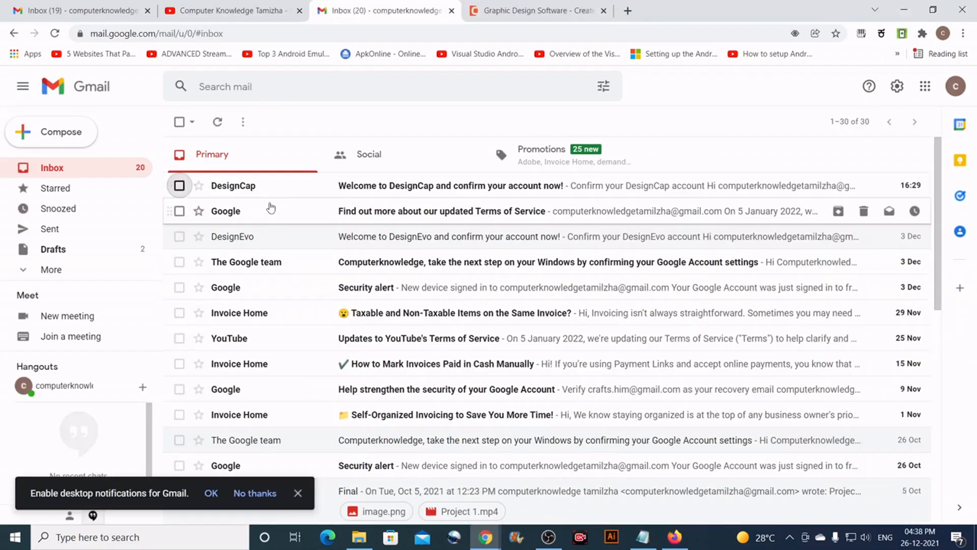
pyautogui.click(466, 192)
pyautogui.scroll(-4, 458, 214)
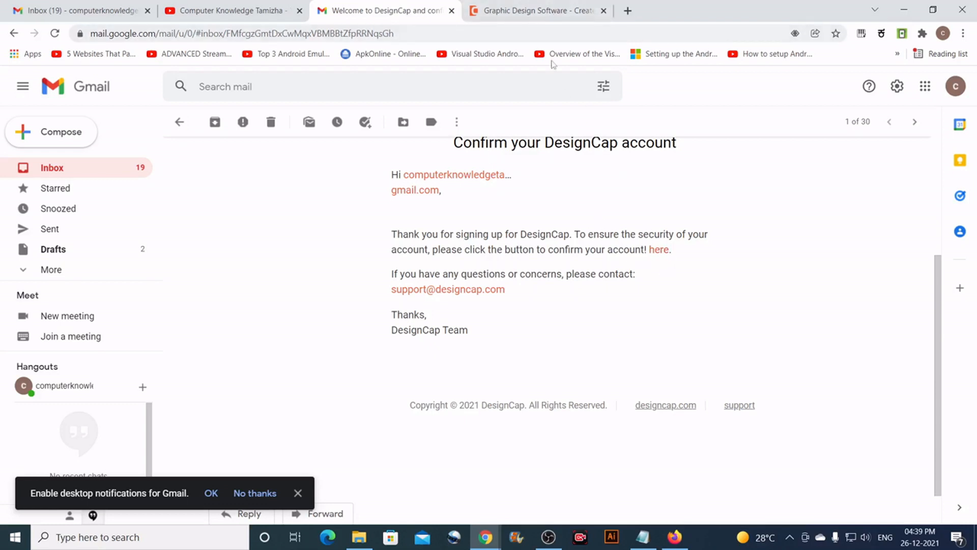
# Switch back to the DesignCap site, choose the Invitation category and open the full set of invitation designs in the editor.
pyautogui.click(522, 10)
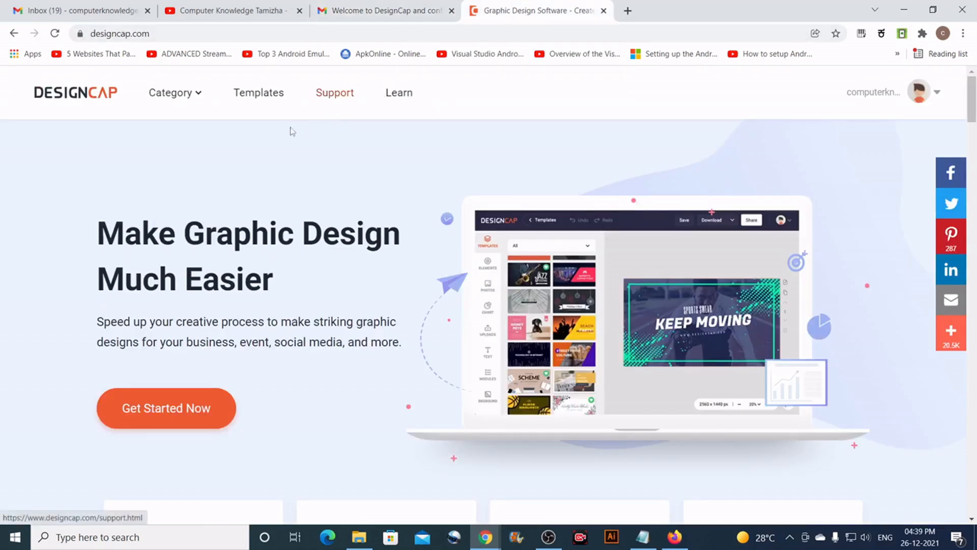
pyautogui.moveTo(201, 102)
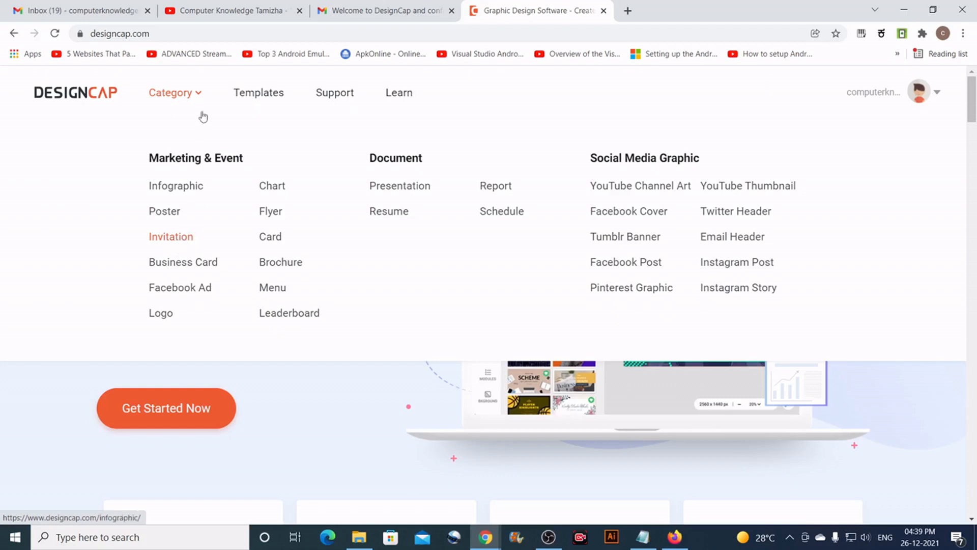
pyautogui.click(171, 243)
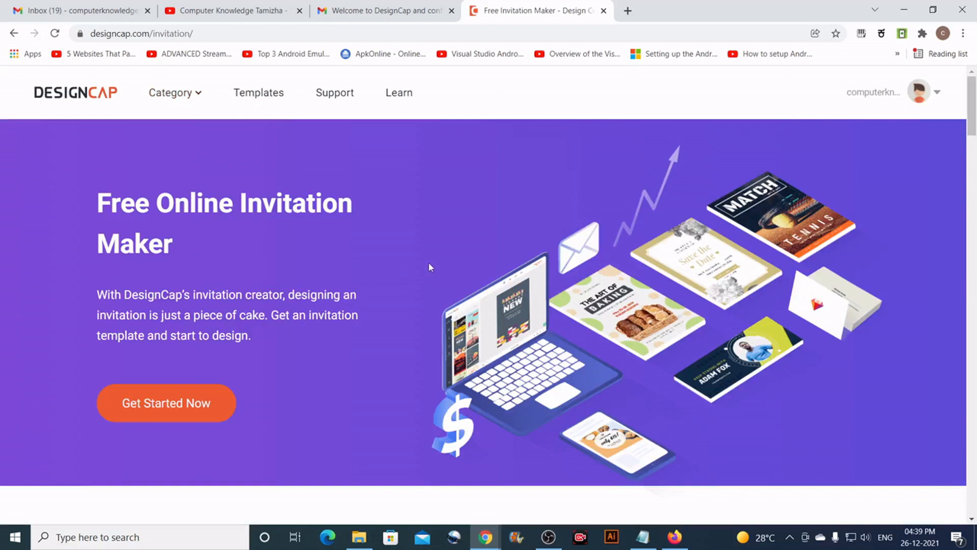
pyautogui.scroll(-10, 430, 266)
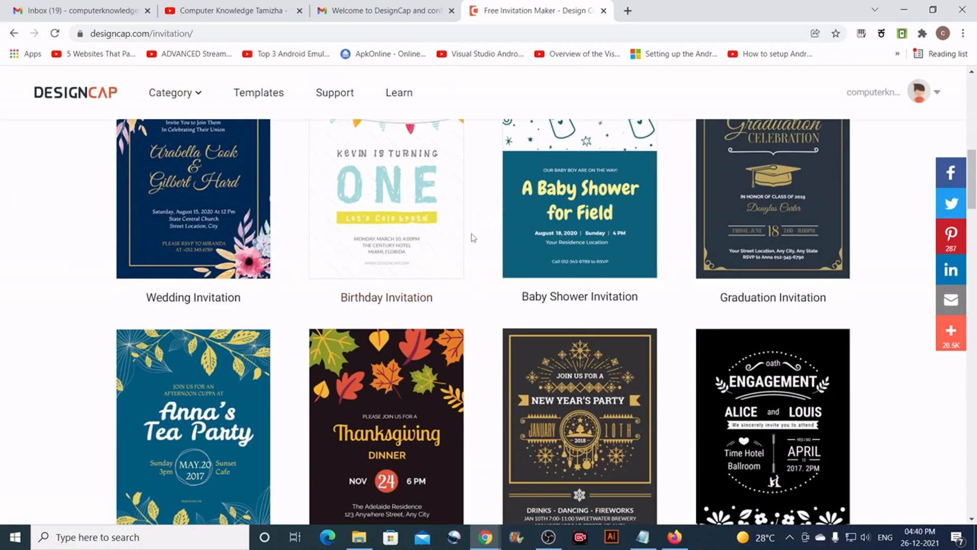
pyautogui.scroll(-6, 626, 312)
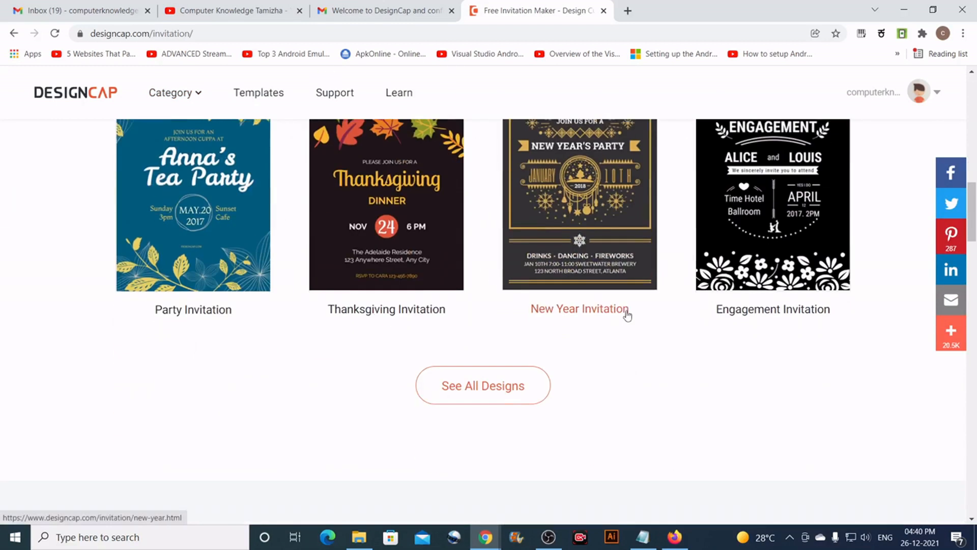
pyautogui.scroll(5, 606, 322)
pyautogui.scroll(-5, 606, 322)
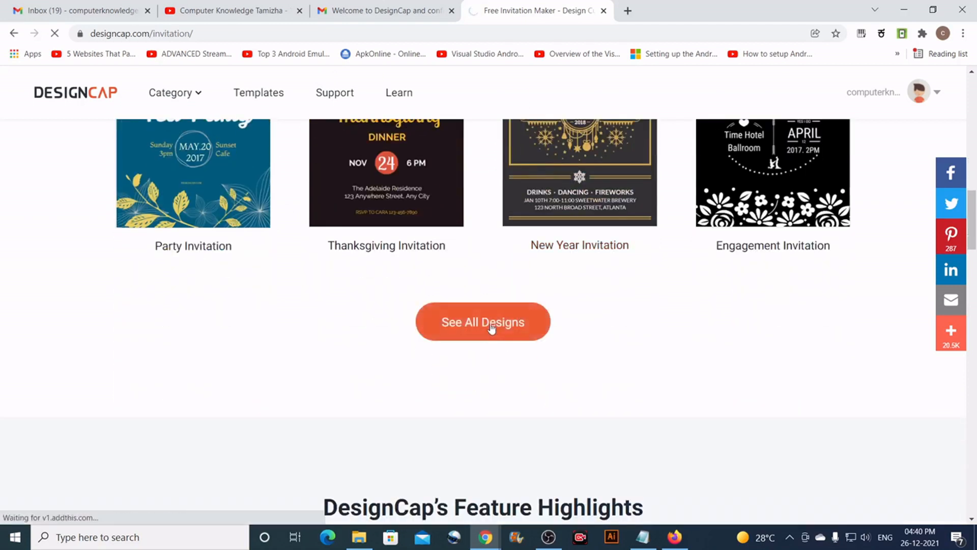
pyautogui.click(491, 328)
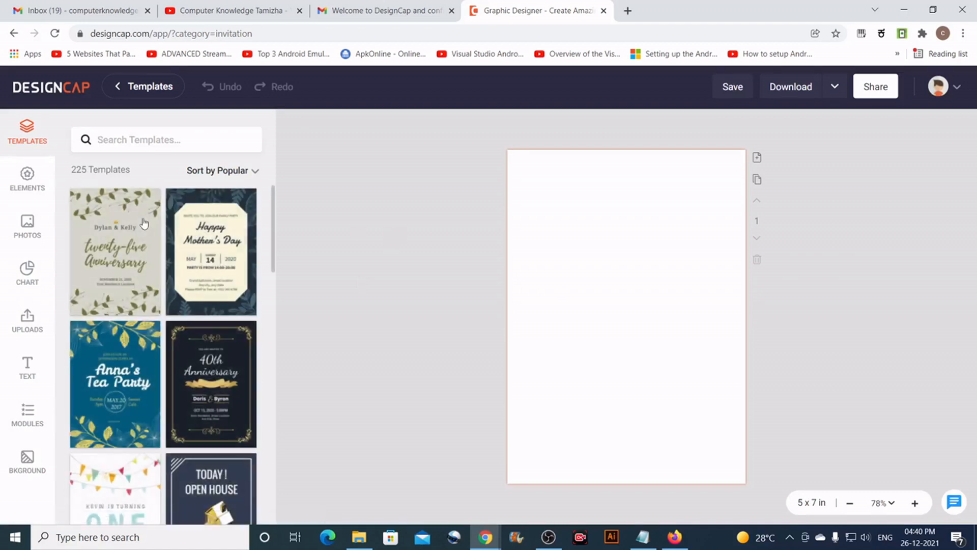
# Apply the yellow House Warming Party invitation template with the red house to the blank page.
pyautogui.scroll(-3, 201, 247)
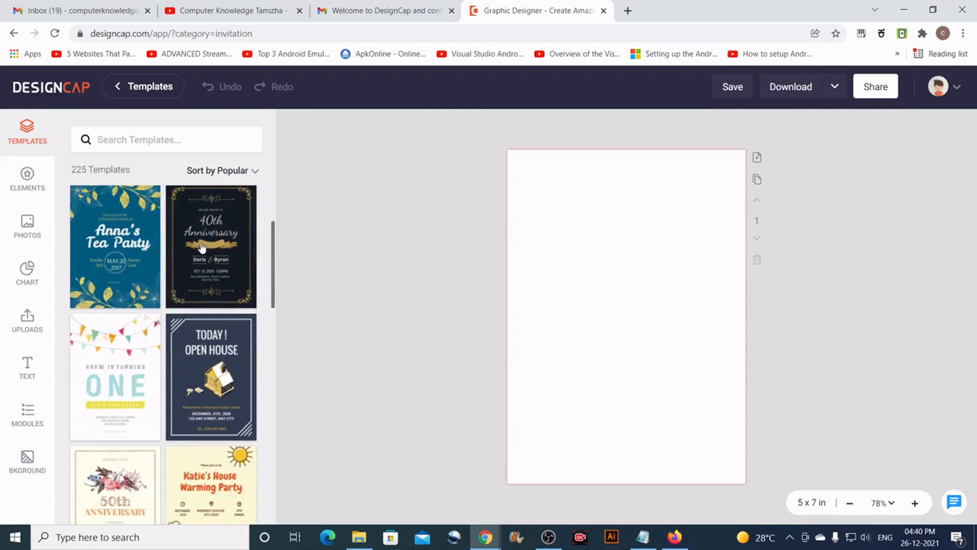
pyautogui.scroll(-4, 202, 248)
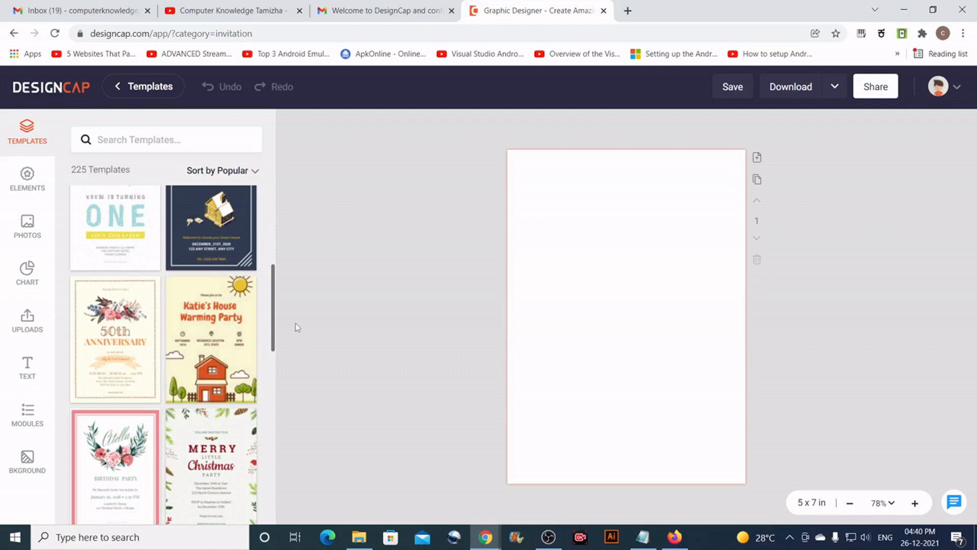
pyautogui.click(216, 324)
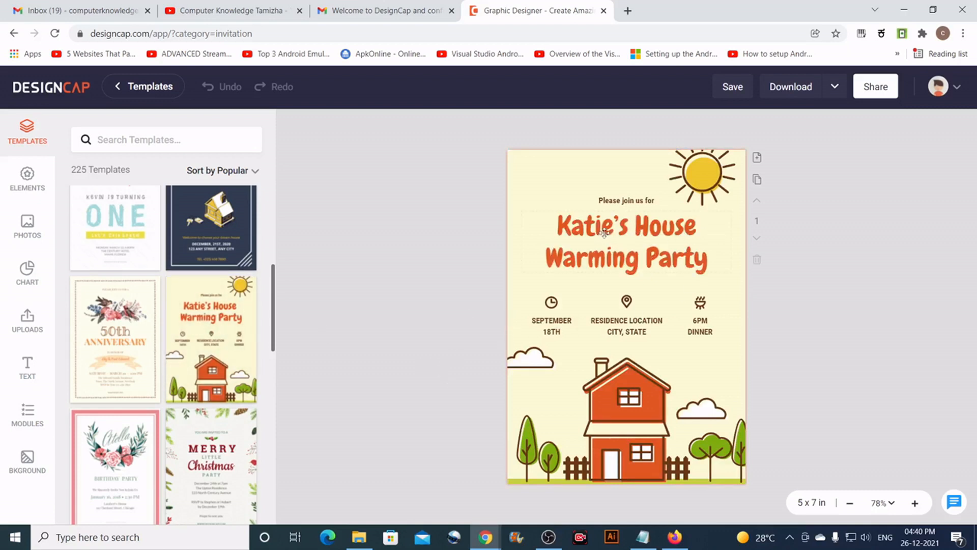
# Replace the host's name in the invitation's title with CKT so it reads "CKT House Warming Party".
pyautogui.click(647, 226)
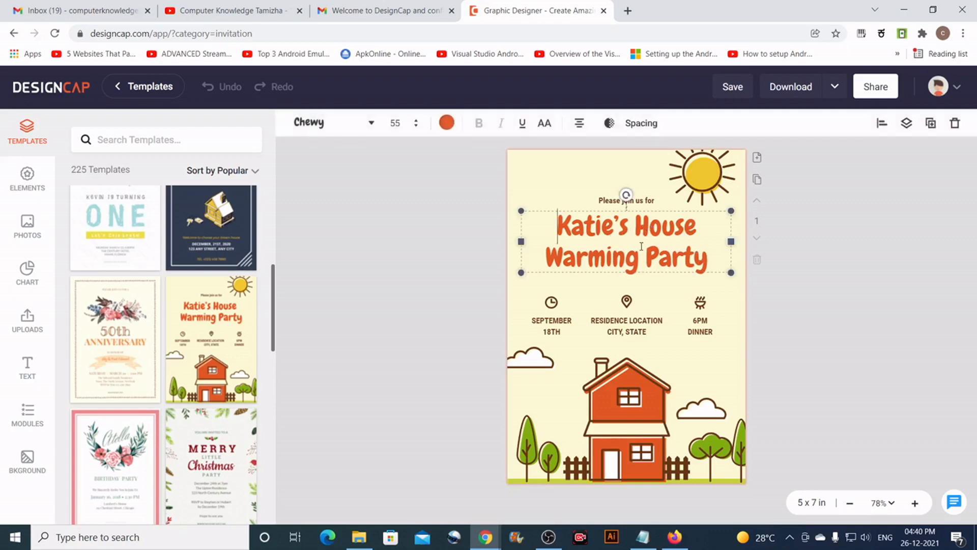
pyautogui.moveTo(697, 226); pyautogui.dragTo(569, 226)
pyautogui.moveTo(635, 229); pyautogui.dragTo(565, 222)
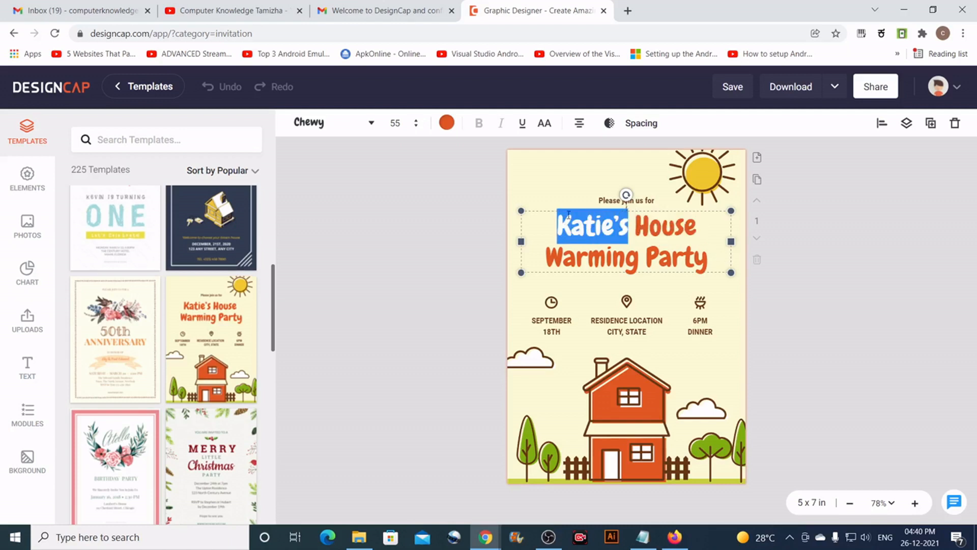
pyautogui.write('CKT')
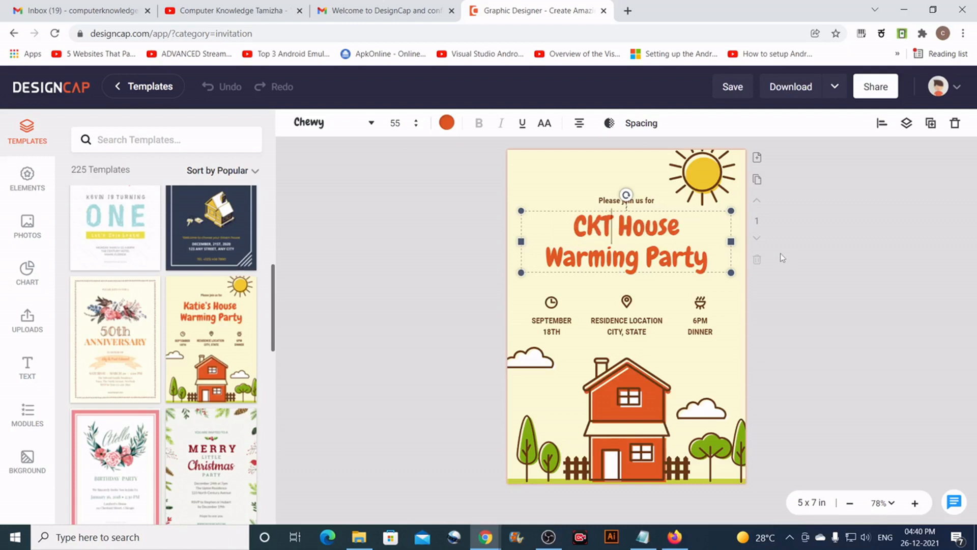
pyautogui.click(800, 248)
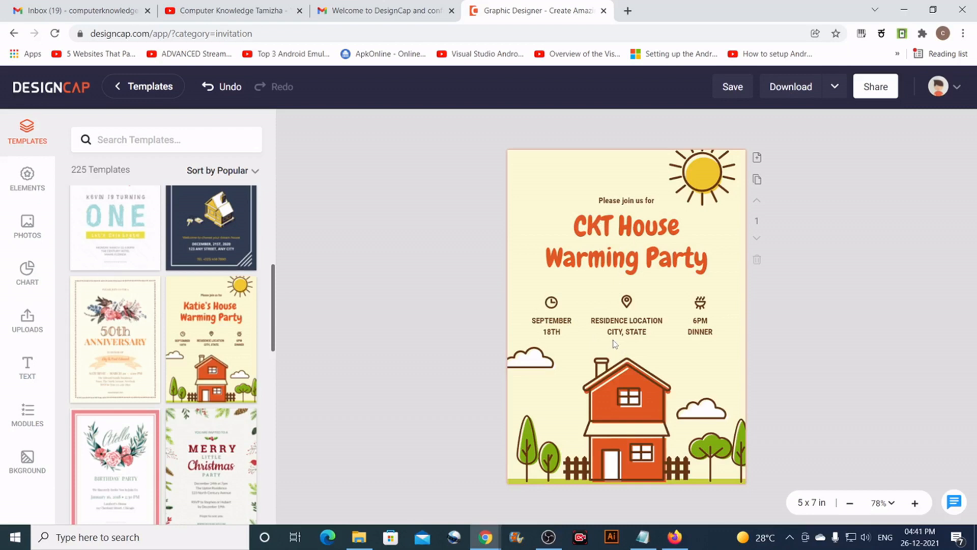
# Recolour the "September 18th" date text on the invitation to the dark green solid colour.
pyautogui.click(562, 326)
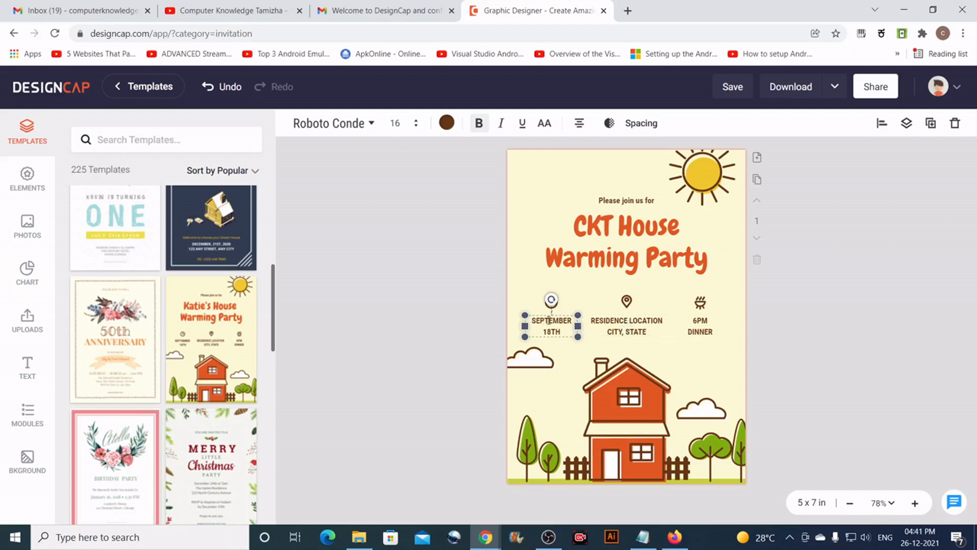
pyautogui.moveTo(570, 328); pyautogui.dragTo(534, 322)
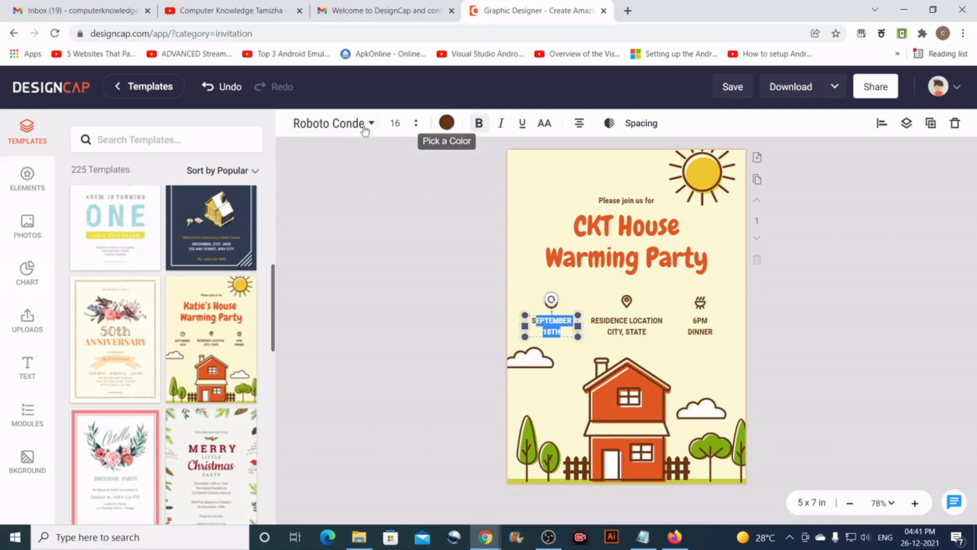
pyautogui.click(448, 124)
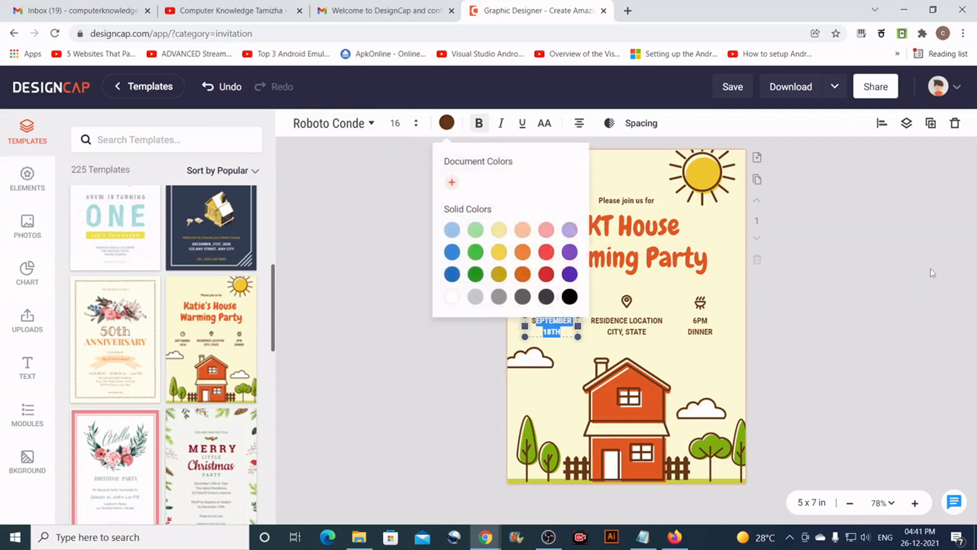
pyautogui.click(475, 274)
pyautogui.click(877, 326)
pyautogui.click(789, 298)
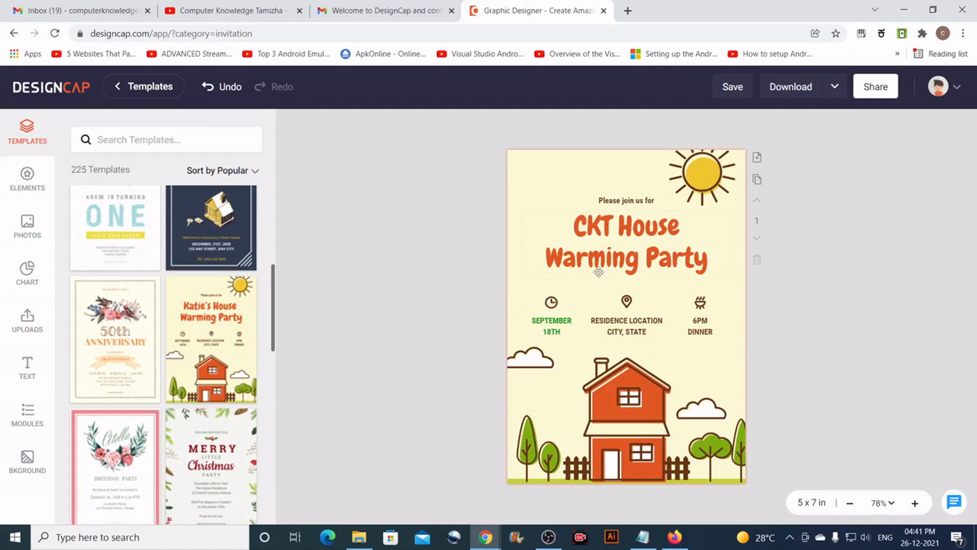
# Shift the sun illustration slightly towards the page's right edge and downwards, and nudge the house illustration up a touch.
pyautogui.click(704, 176)
pyautogui.moveTo(702, 175)
pyautogui.mouseDown()
pyautogui.moveTo(534, 173)
pyautogui.moveTo(721, 168)
pyautogui.moveTo(712, 179)
pyautogui.mouseUp()
pyautogui.click(631, 379)
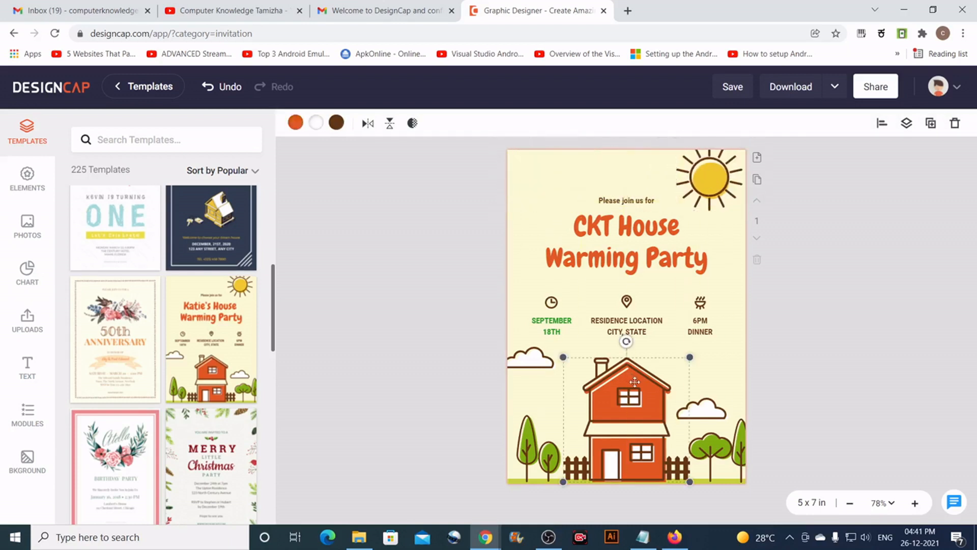
pyautogui.moveTo(639, 389)
pyautogui.mouseDown()
pyautogui.moveTo(653, 386)
pyautogui.moveTo(640, 389)
pyautogui.mouseUp()
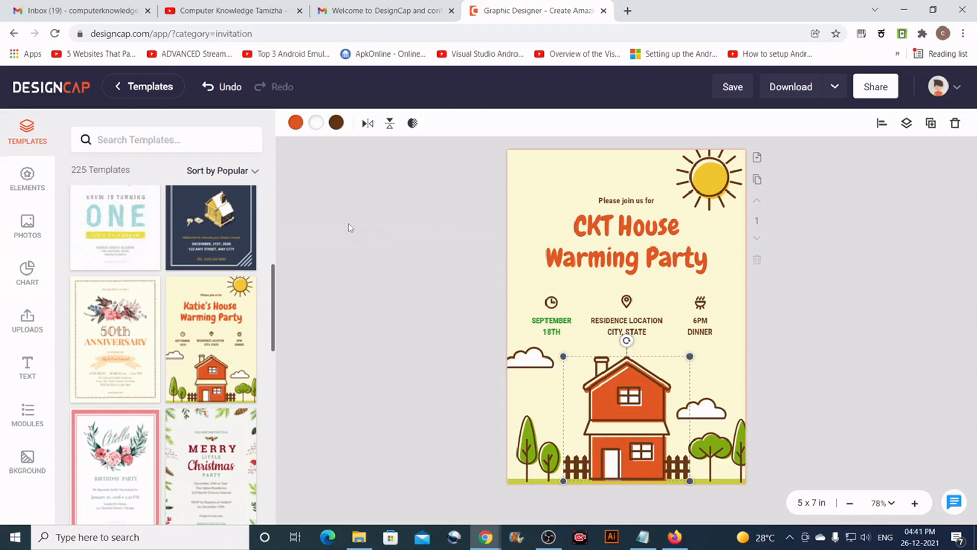
# Add the second Vintage Decoration flourish from the elements, shrink it and centre it above "Please join us for".
pyautogui.click(28, 181)
pyautogui.scroll(-1, 170, 233)
pyautogui.scroll(-8, 171, 233)
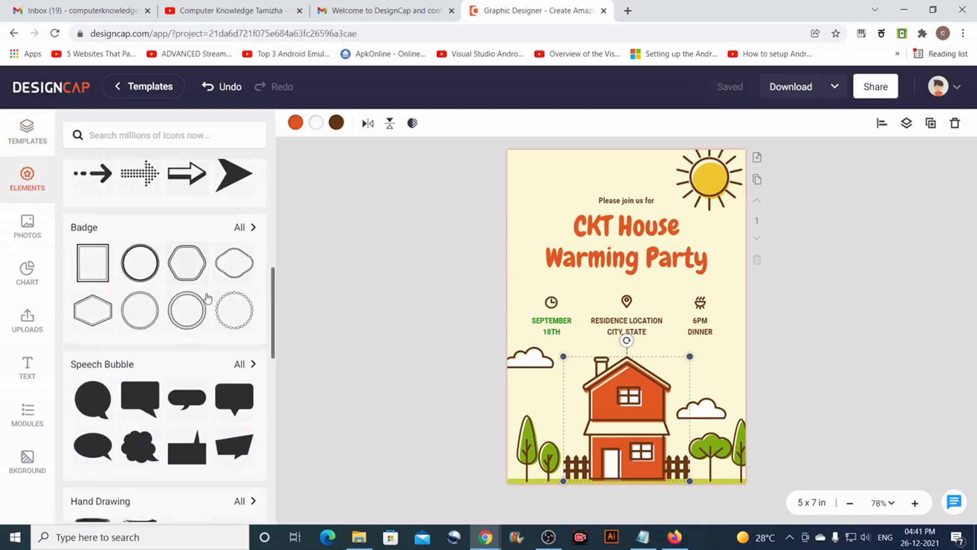
pyautogui.scroll(-1, 207, 298)
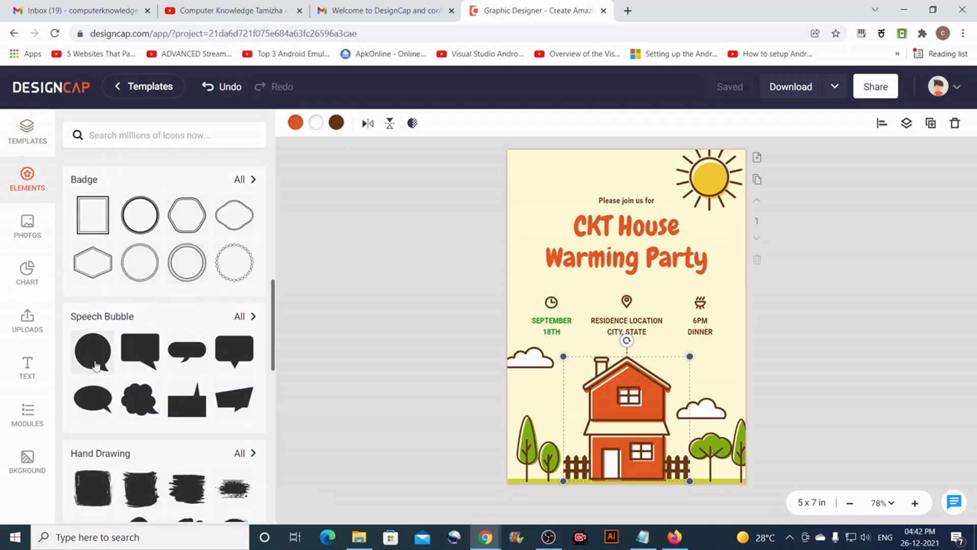
pyautogui.scroll(-1, 233, 391)
pyautogui.scroll(-6, 232, 390)
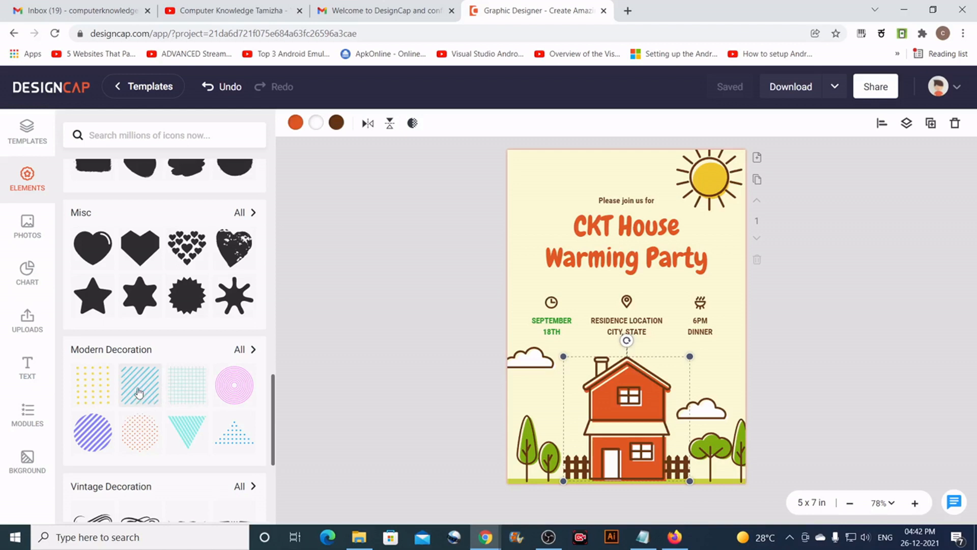
pyautogui.scroll(-1, 142, 394)
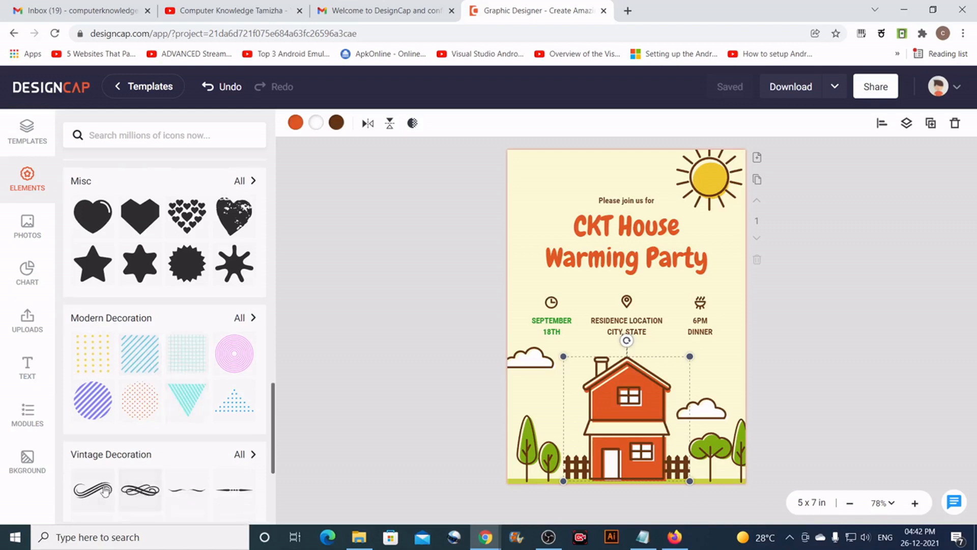
pyautogui.click(136, 494)
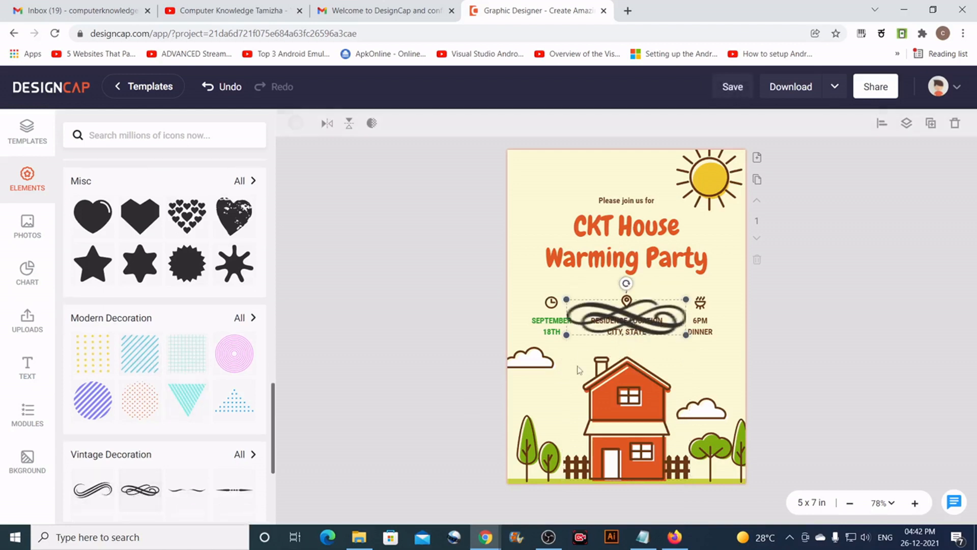
pyautogui.moveTo(630, 316); pyautogui.dragTo(608, 177)
pyautogui.moveTo(664, 159); pyautogui.dragTo(627, 177)
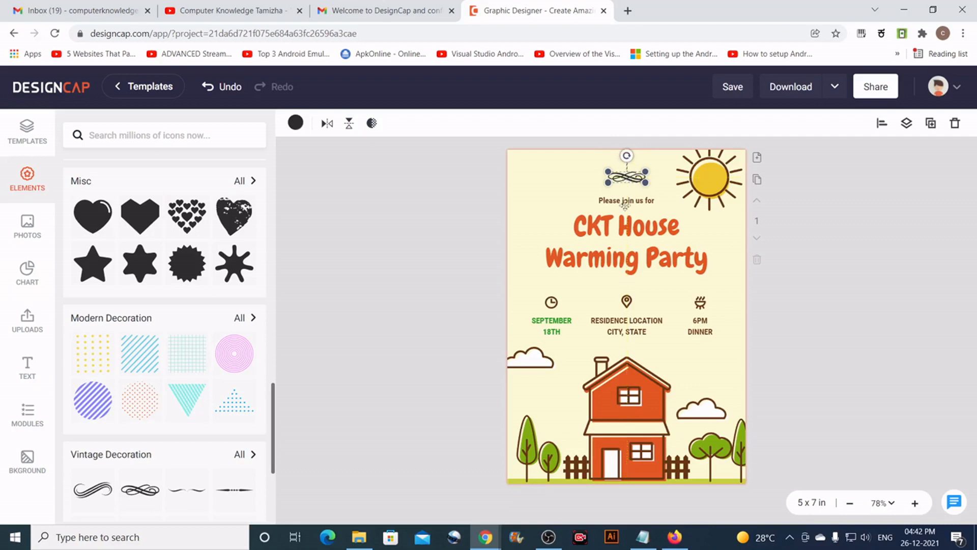
pyautogui.click(820, 209)
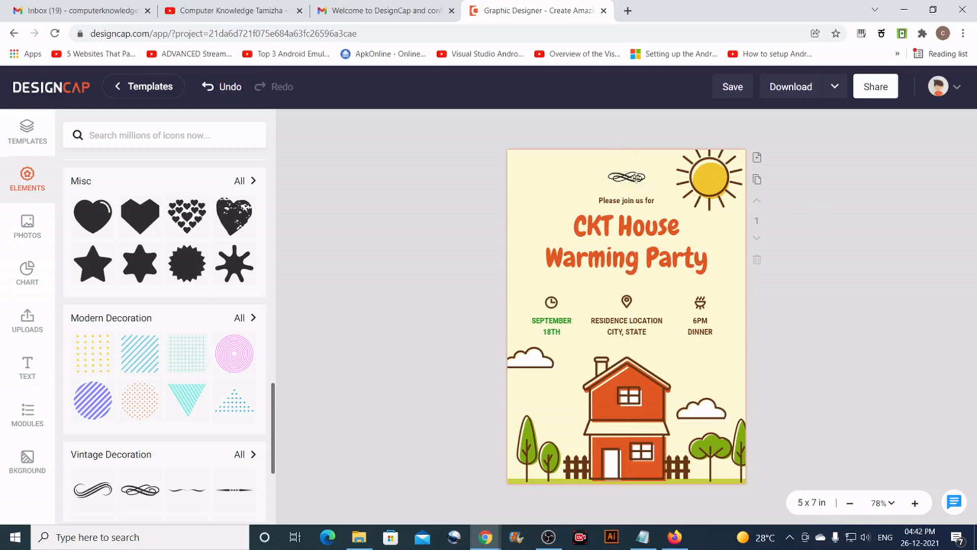
pyautogui.click(635, 177)
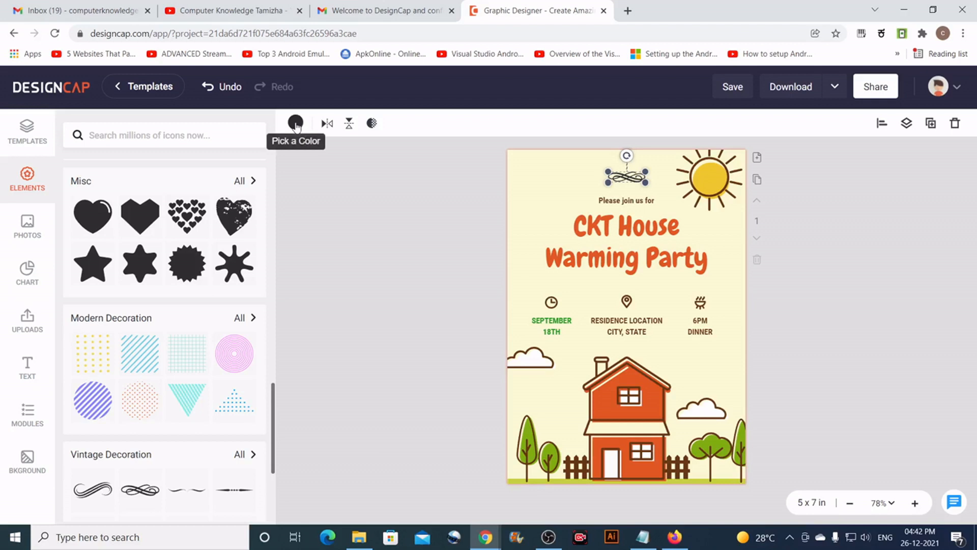
pyautogui.click(359, 255)
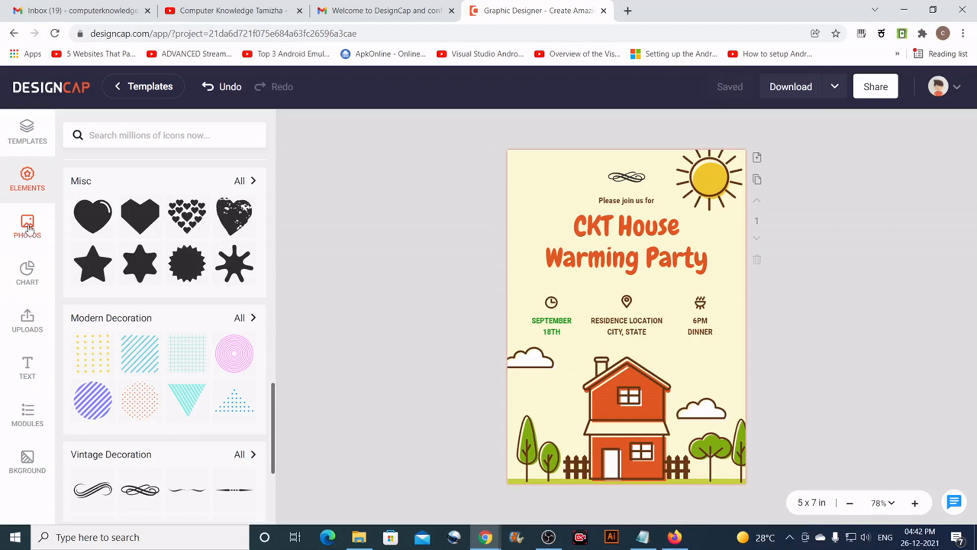
# Look through the available chart types, the image upload area and the stock photo categories.
pyautogui.click(28, 274)
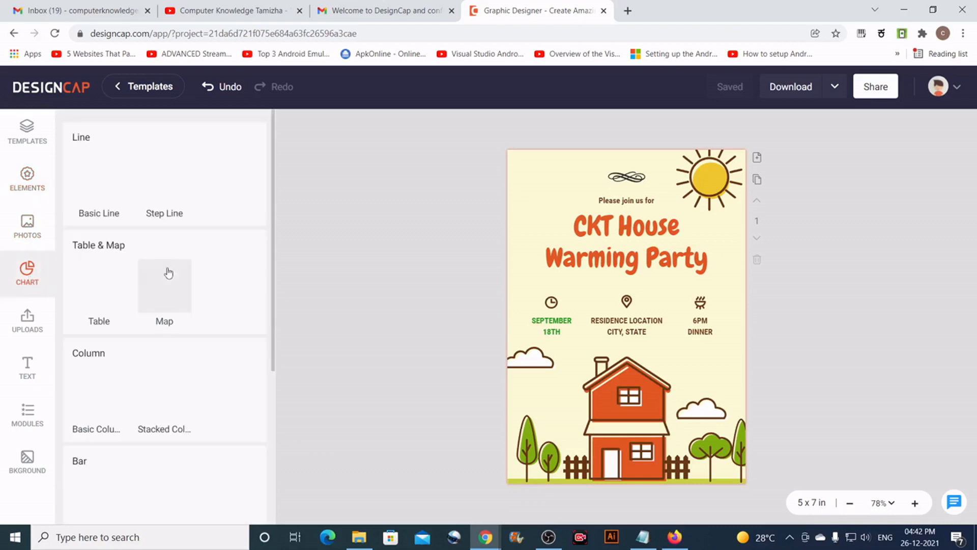
pyautogui.scroll(-4, 196, 253)
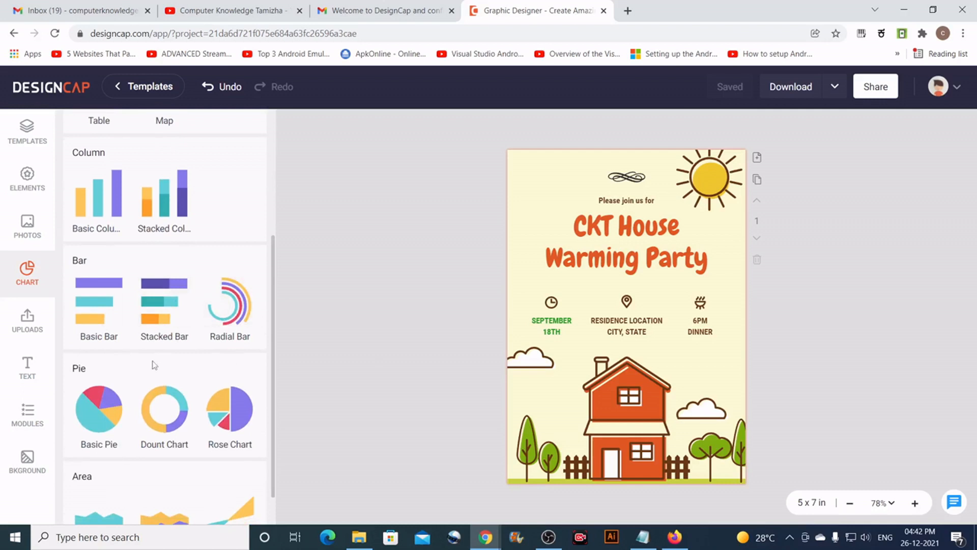
pyautogui.click(29, 323)
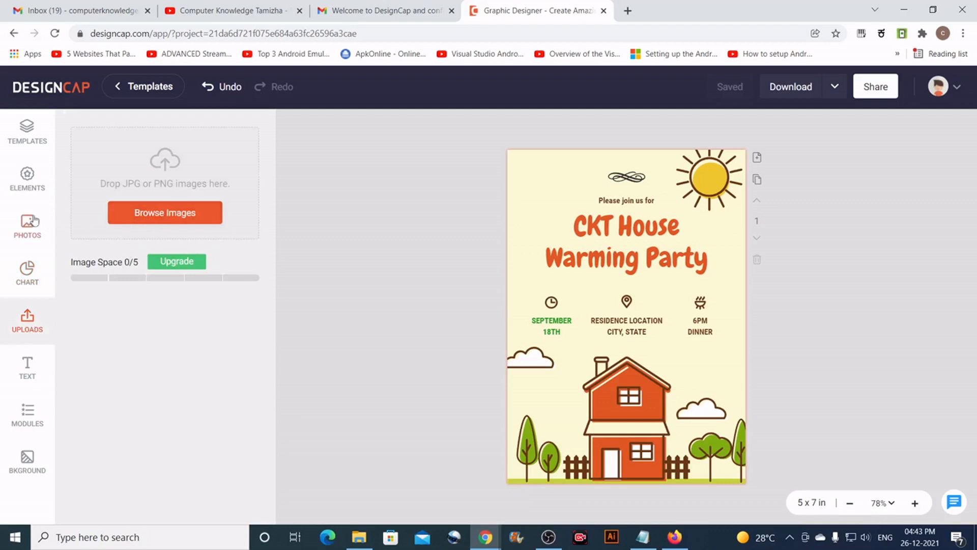
pyautogui.click(29, 226)
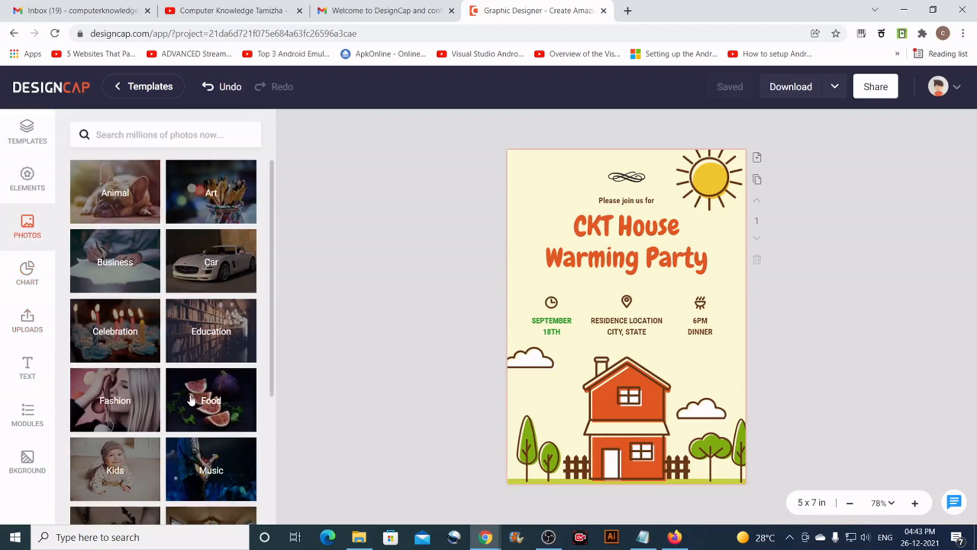
pyautogui.scroll(-3, 192, 326)
pyautogui.scroll(-1, 191, 325)
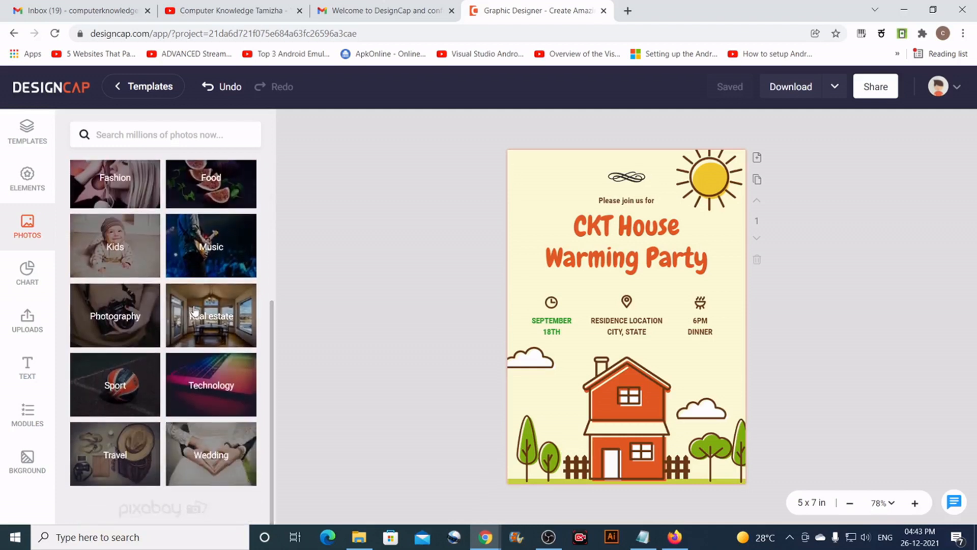
pyautogui.scroll(3, 193, 305)
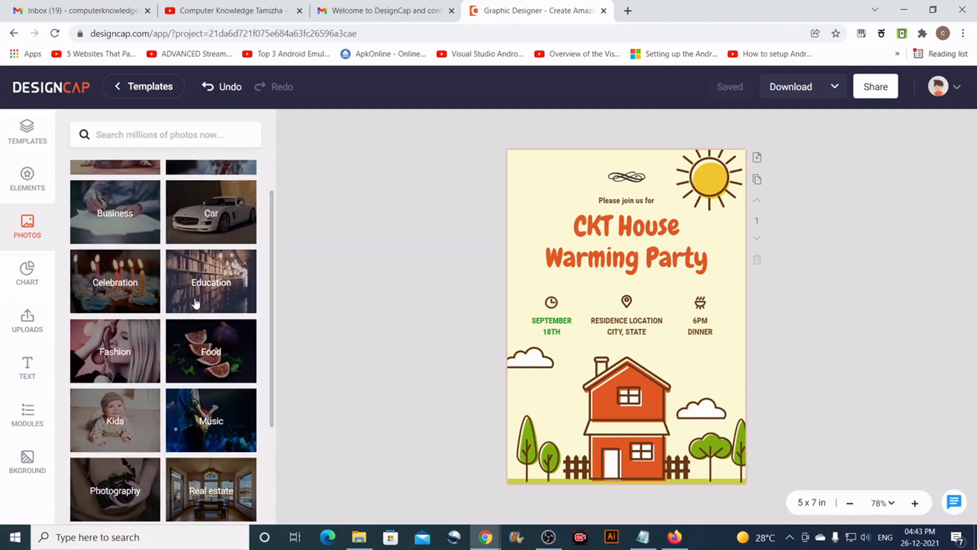
pyautogui.scroll(1, 193, 307)
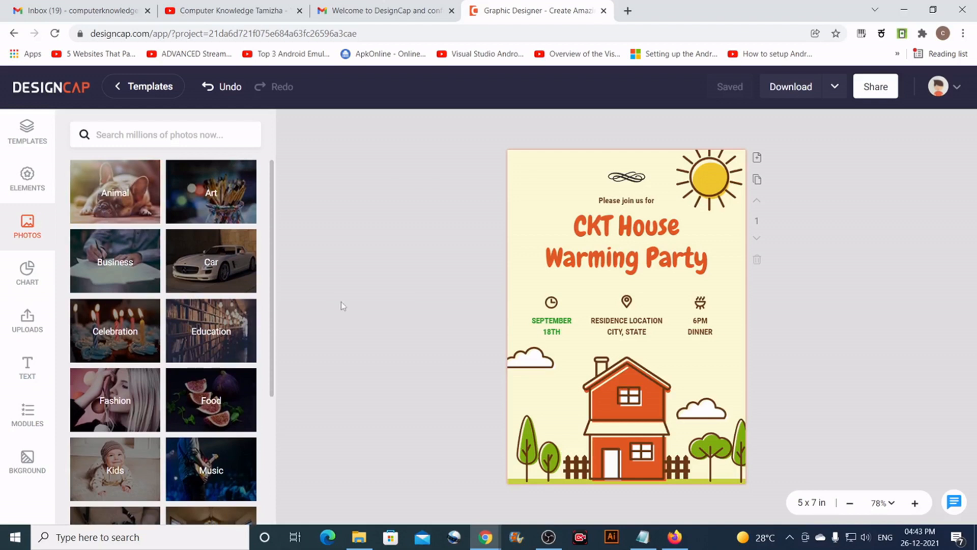
pyautogui.scroll(-4, 150, 399)
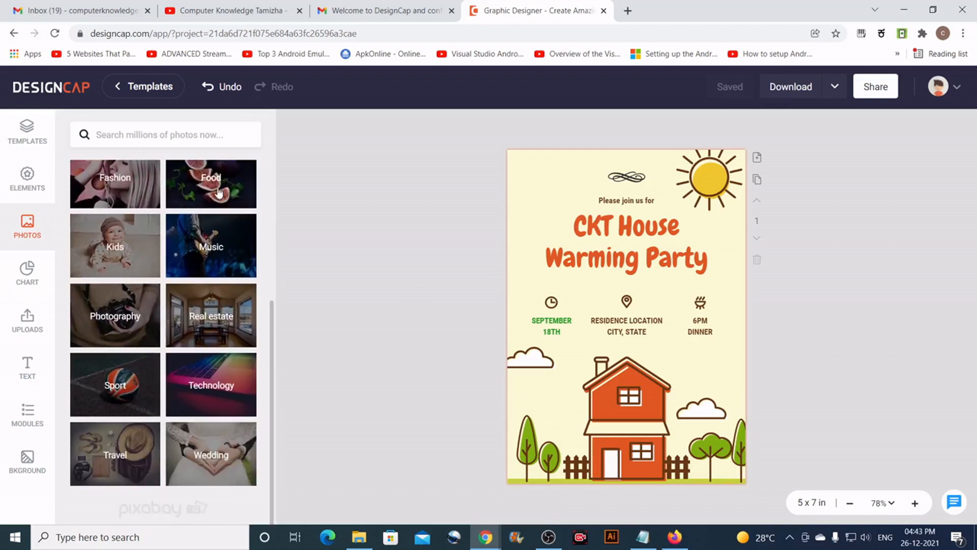
# Try the Earth globe photo from the Technology category on the invitation and delete it again.
pyautogui.click(211, 385)
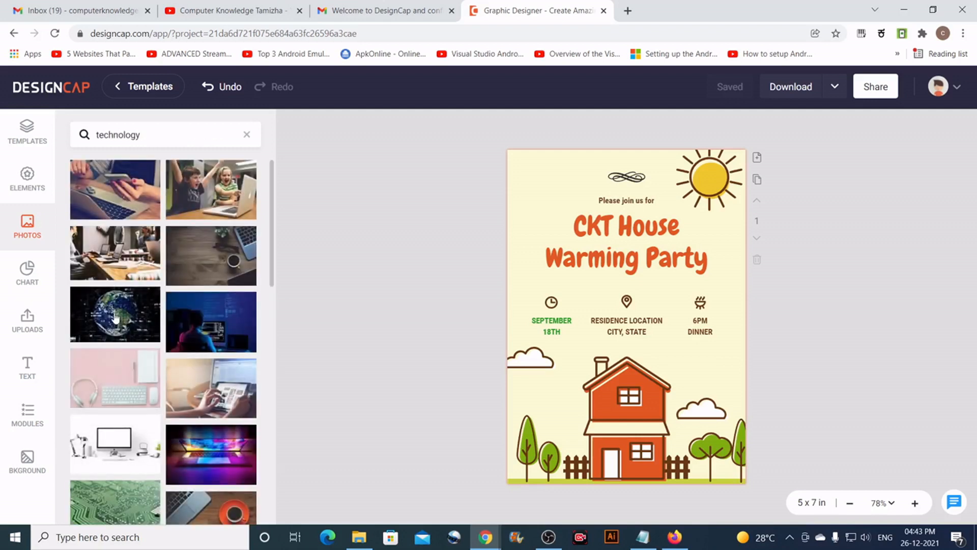
pyautogui.click(118, 315)
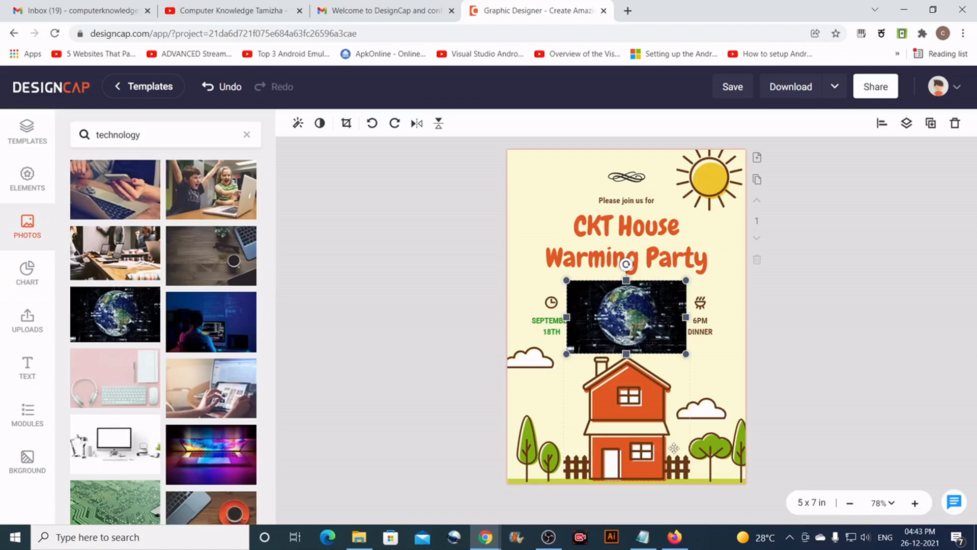
pyautogui.press('Delete')
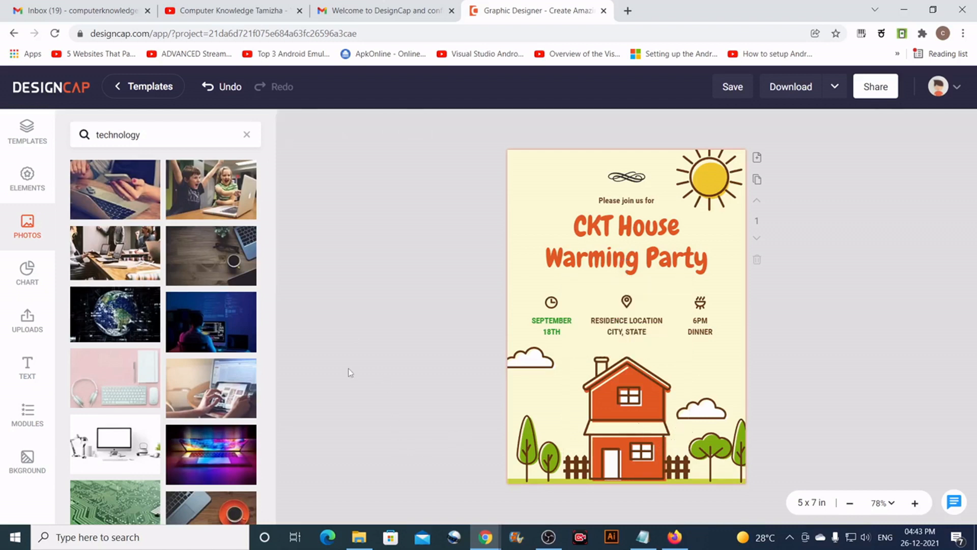
# Add the three-row VS module from Comparisons, shrink it and place it in the invitation's upper-left corner.
pyautogui.click(25, 322)
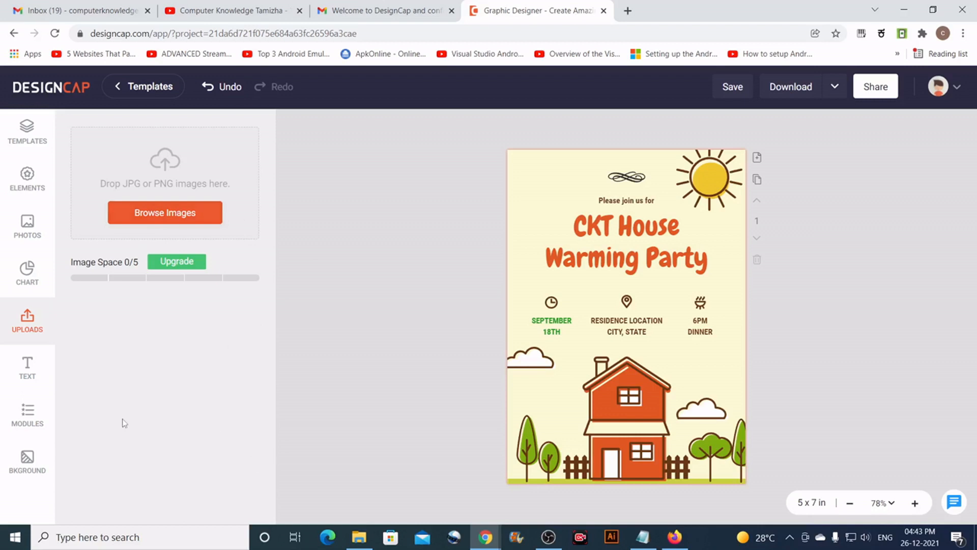
pyautogui.click(37, 418)
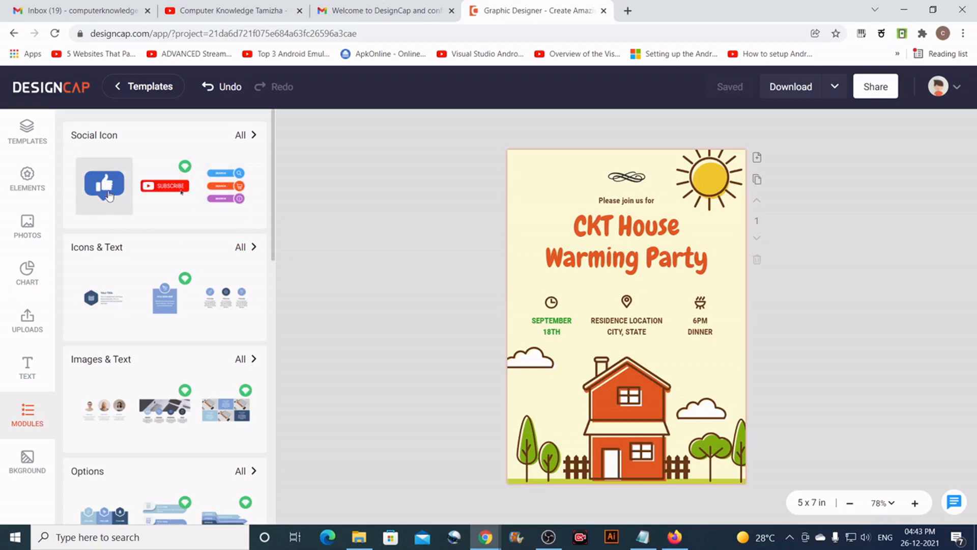
pyautogui.scroll(-3, 127, 300)
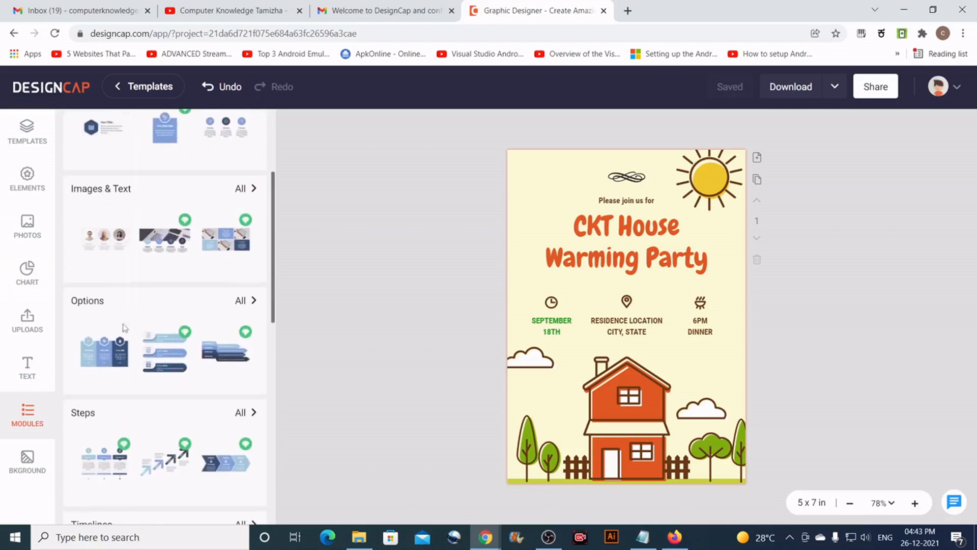
pyautogui.scroll(3, 126, 315)
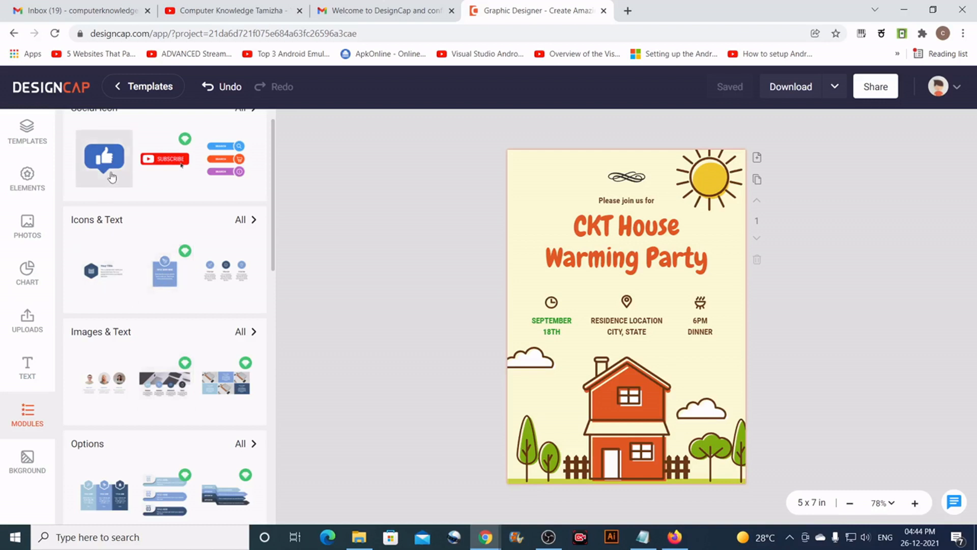
pyautogui.scroll(-8, 109, 331)
pyautogui.scroll(-5, 109, 339)
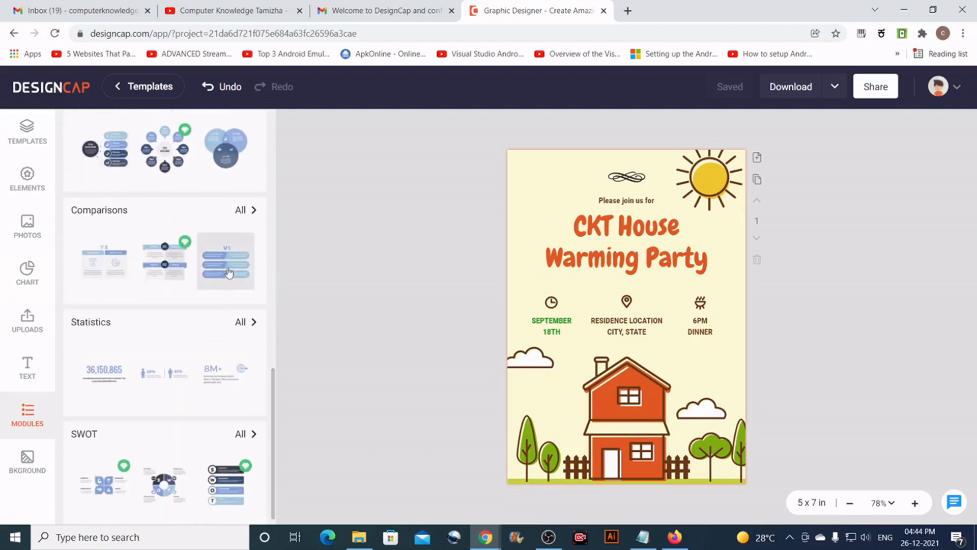
pyautogui.click(229, 273)
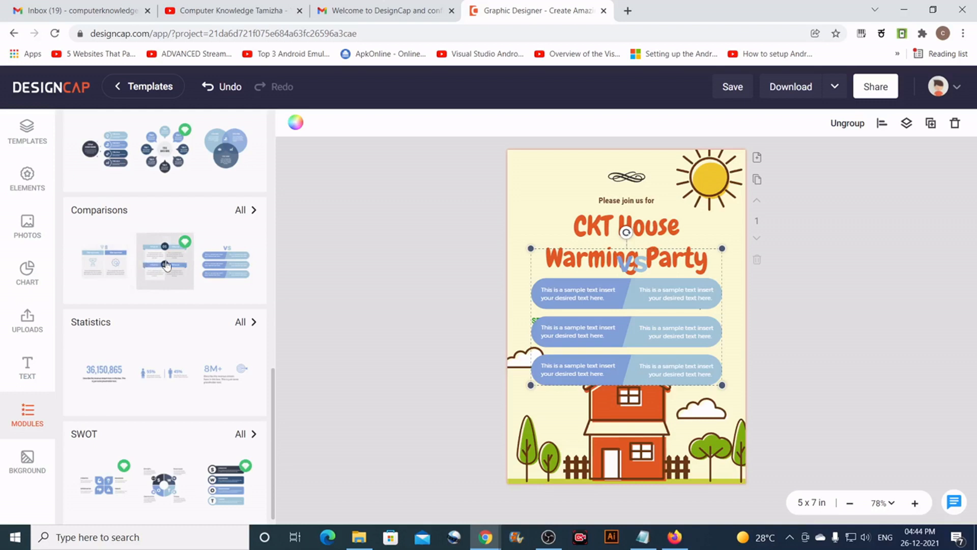
pyautogui.moveTo(723, 259); pyautogui.dragTo(651, 306)
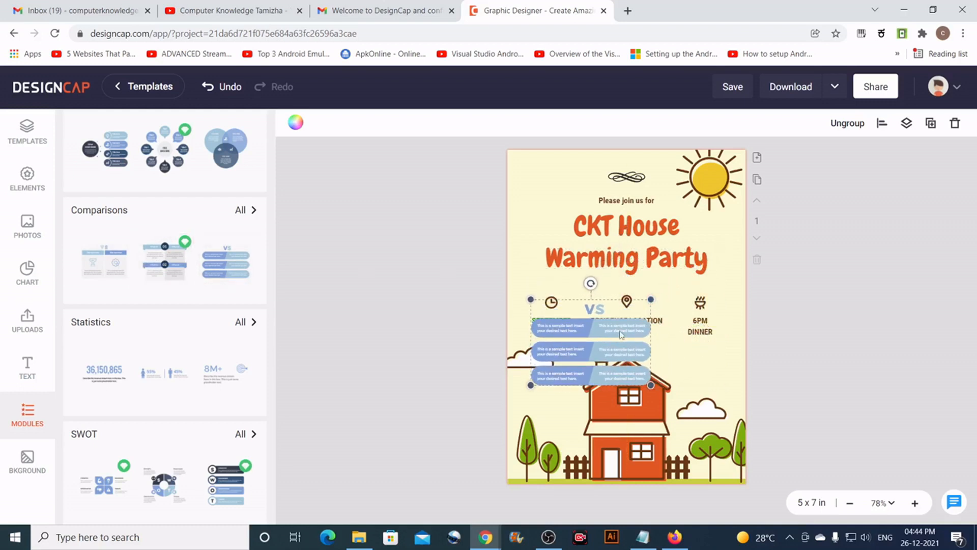
pyautogui.moveTo(619, 334); pyautogui.dragTo(587, 189)
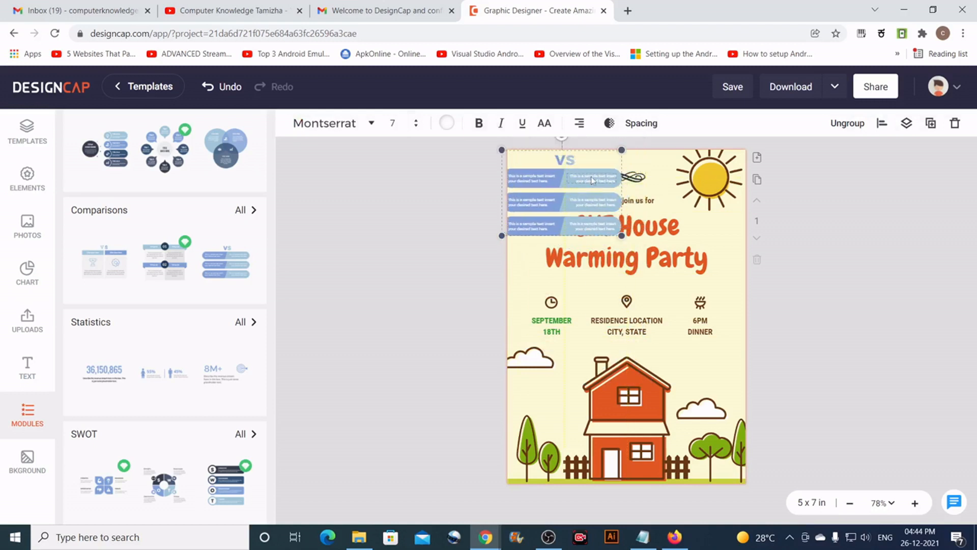
pyautogui.moveTo(622, 239); pyautogui.dragTo(574, 197)
pyautogui.click(828, 278)
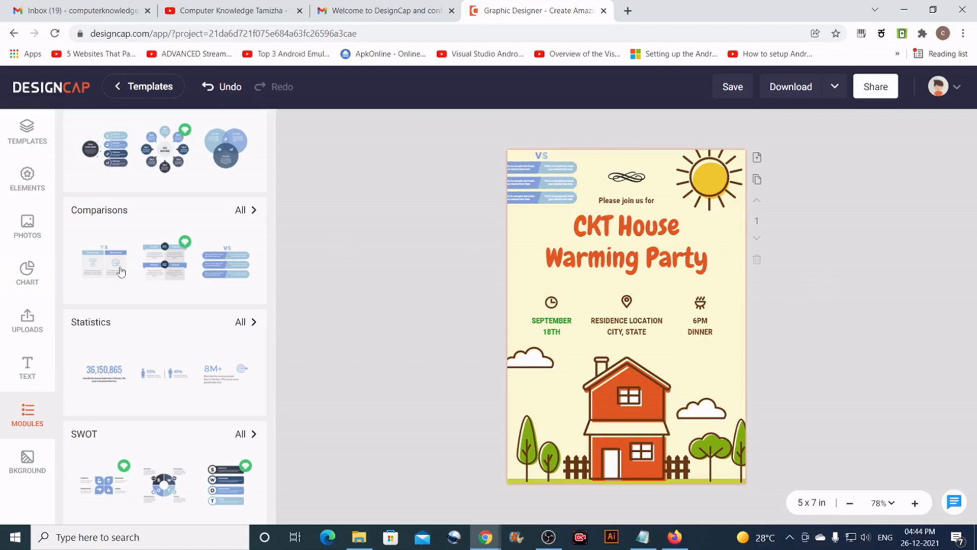
pyautogui.scroll(-1, 190, 327)
pyautogui.scroll(3, 191, 341)
pyautogui.scroll(3, 192, 355)
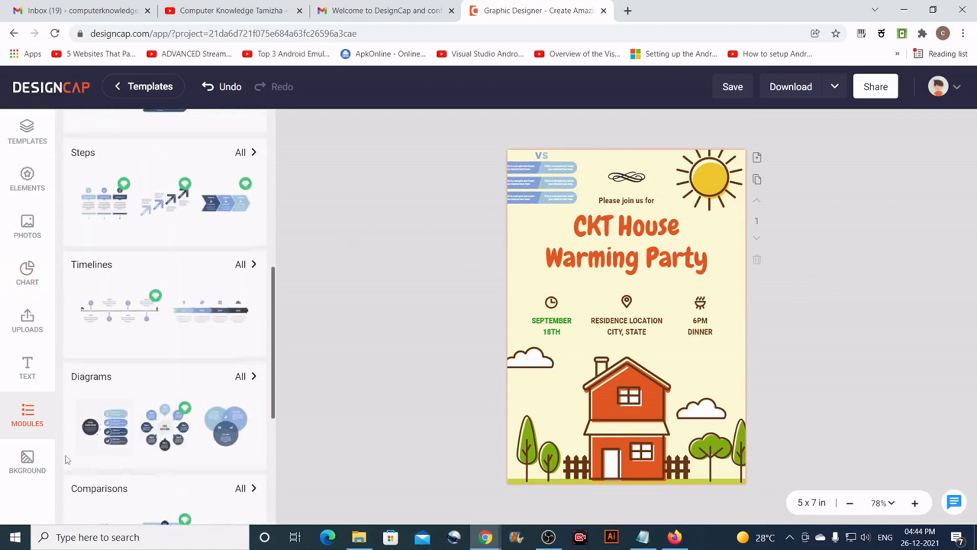
# Try the navy geometric pattern, the green gradient and the pink-to-purple gradient as the invitation's background.
pyautogui.click(29, 460)
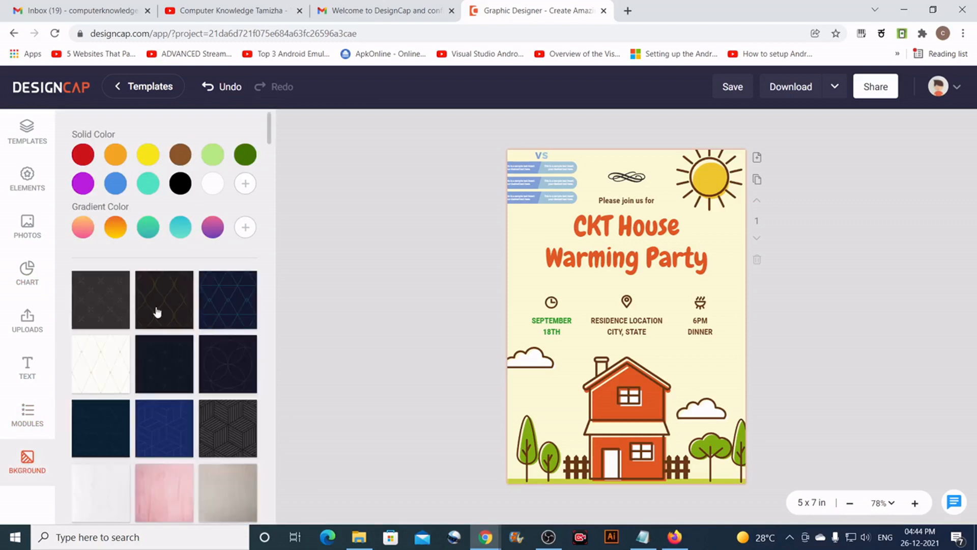
pyautogui.scroll(-3, 203, 322)
pyautogui.scroll(2, 205, 294)
pyautogui.click(228, 276)
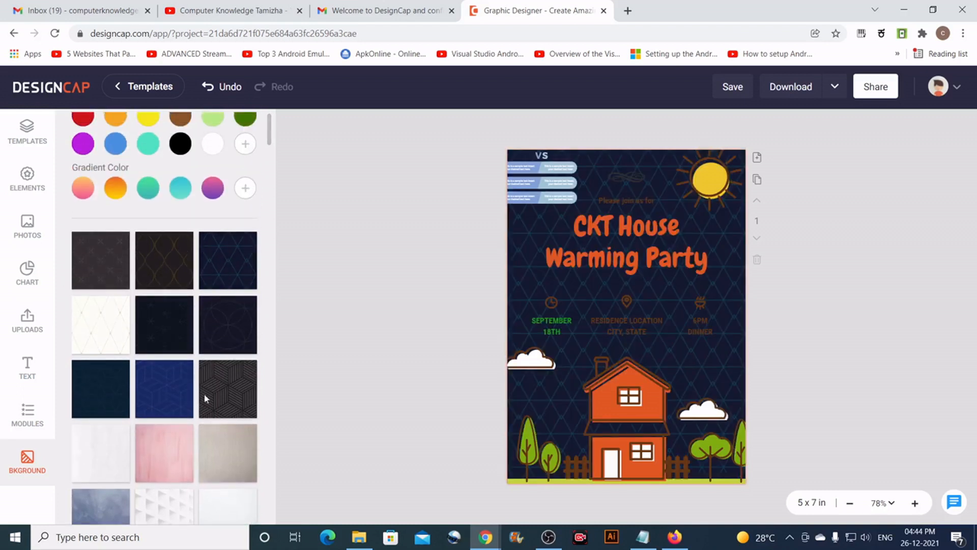
pyautogui.click(148, 187)
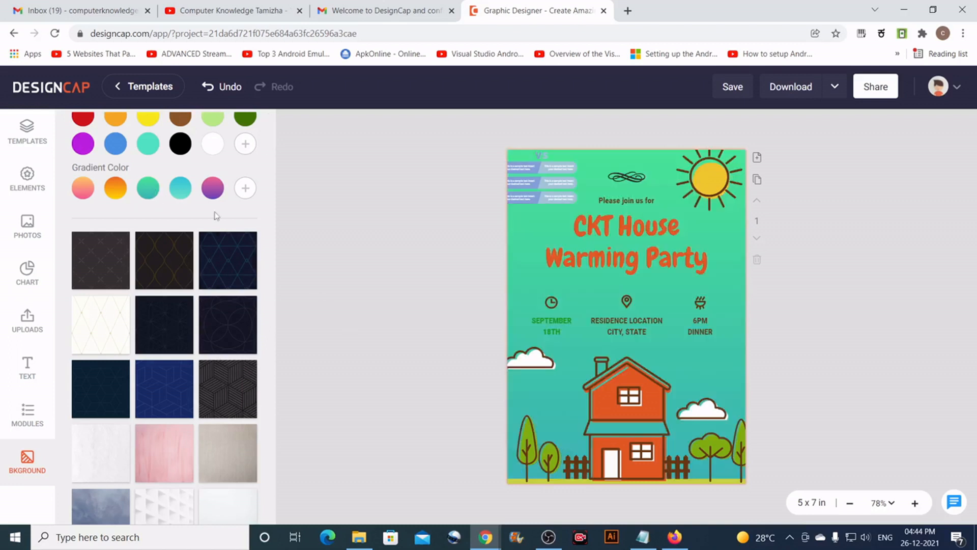
pyautogui.click(218, 189)
# Try the green leaf, frosted cupcakes and yellow lemon photos as the invitation's background.
pyautogui.scroll(-4, 255, 313)
pyautogui.scroll(-4, 253, 315)
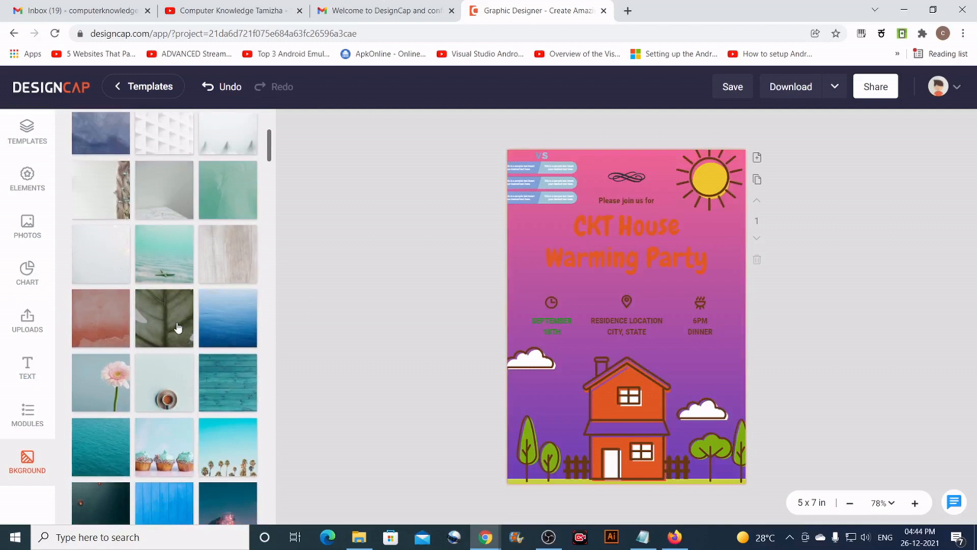
pyautogui.click(175, 324)
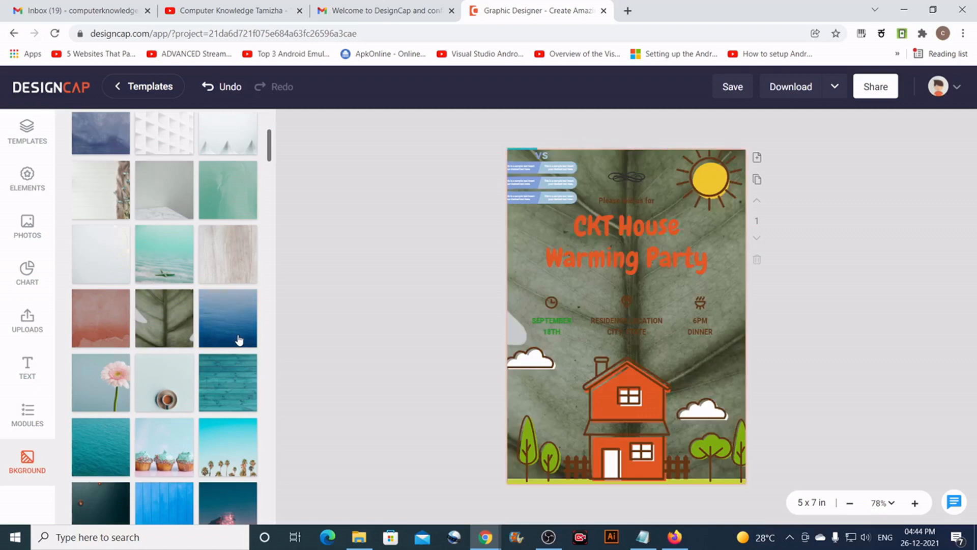
pyautogui.scroll(-1, 240, 389)
pyautogui.scroll(-3, 234, 392)
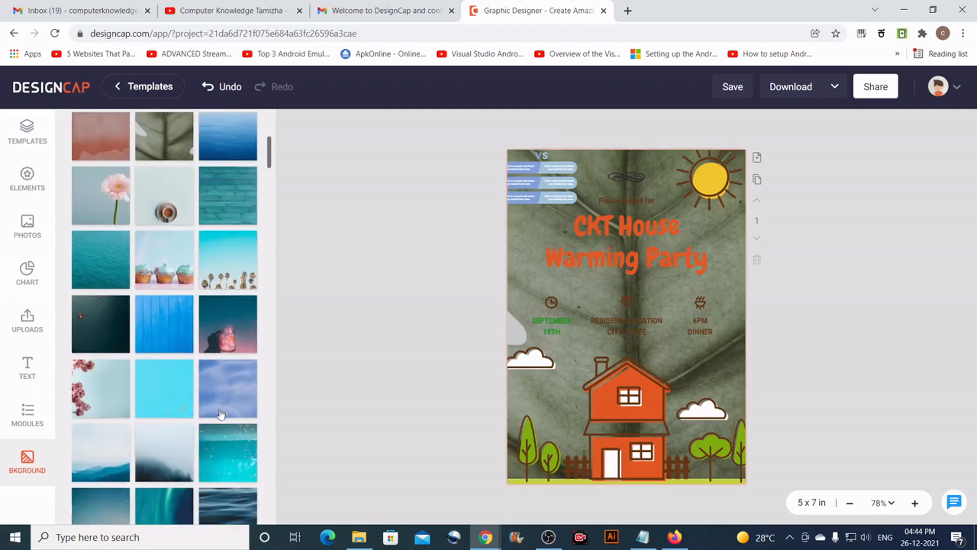
pyautogui.click(169, 264)
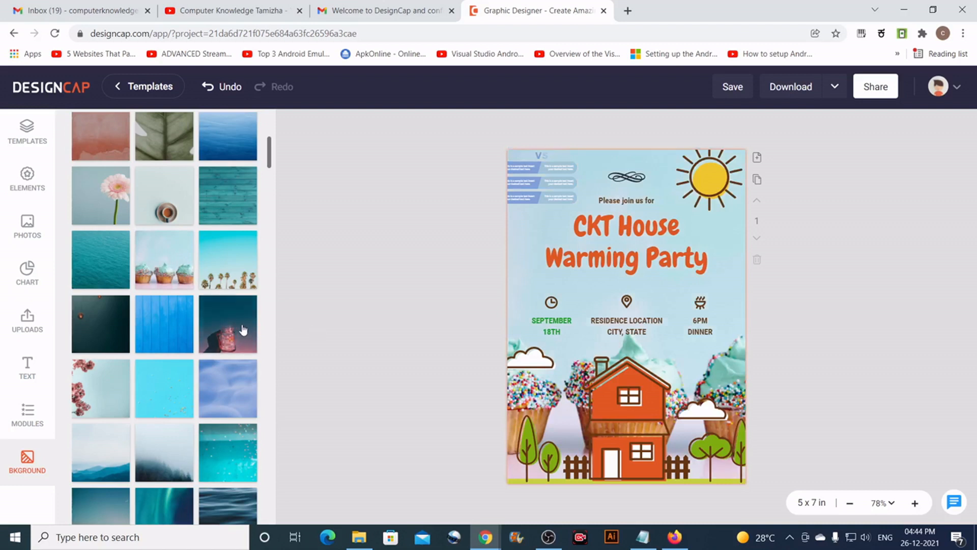
pyautogui.scroll(1, 188, 276)
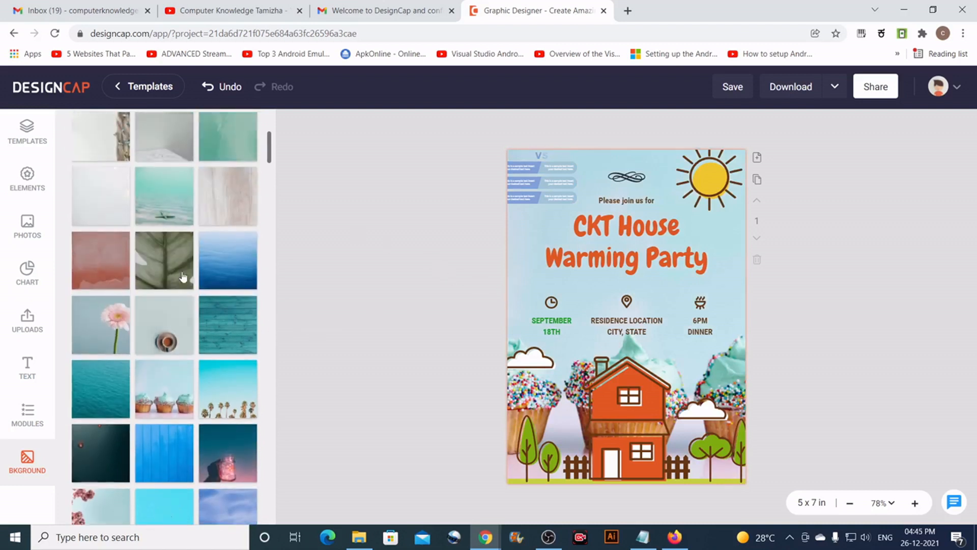
pyautogui.scroll(-6, 189, 276)
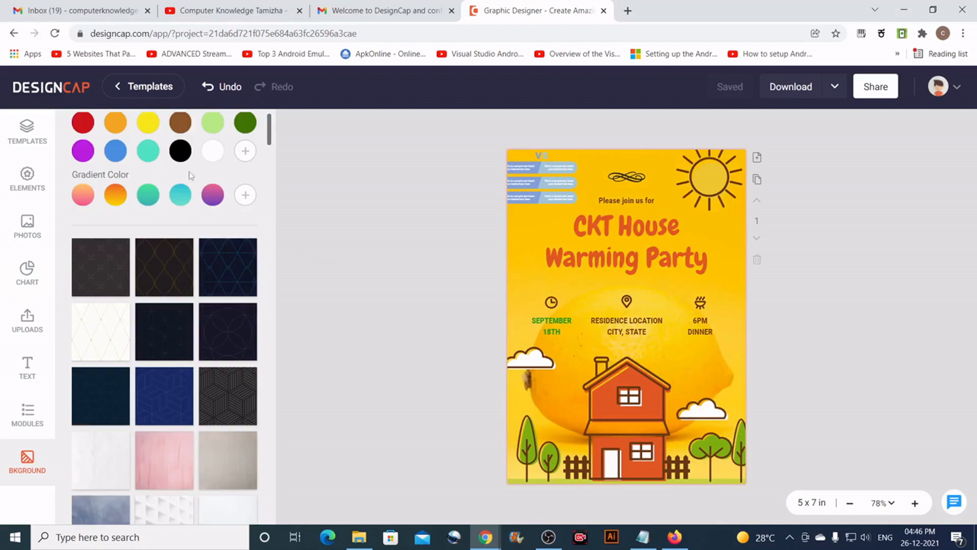
# Undo the trial backgrounds and the VS module to return the invitation to its plain cream background.
pyautogui.click(207, 87)
pyautogui.click(206, 89)
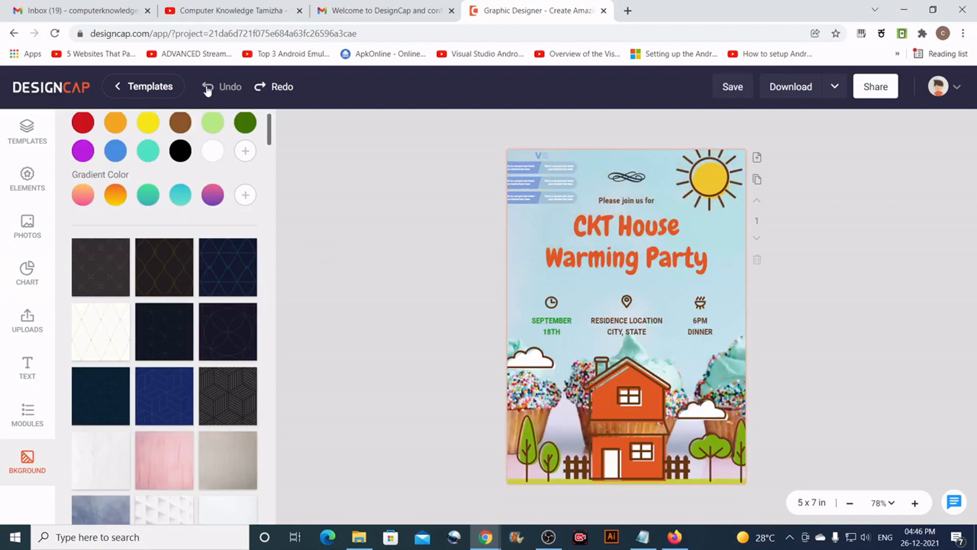
pyautogui.click(206, 89)
pyautogui.click(207, 89)
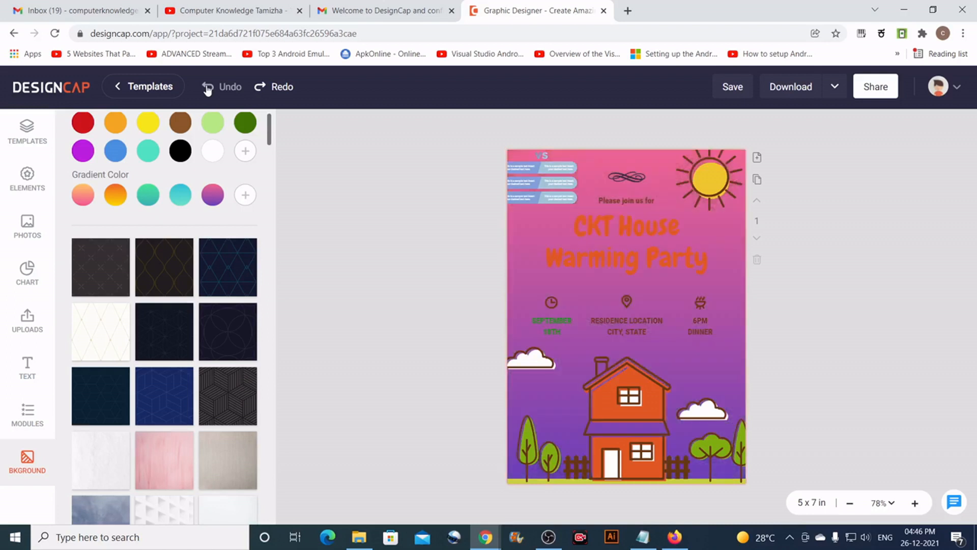
pyautogui.click(207, 89)
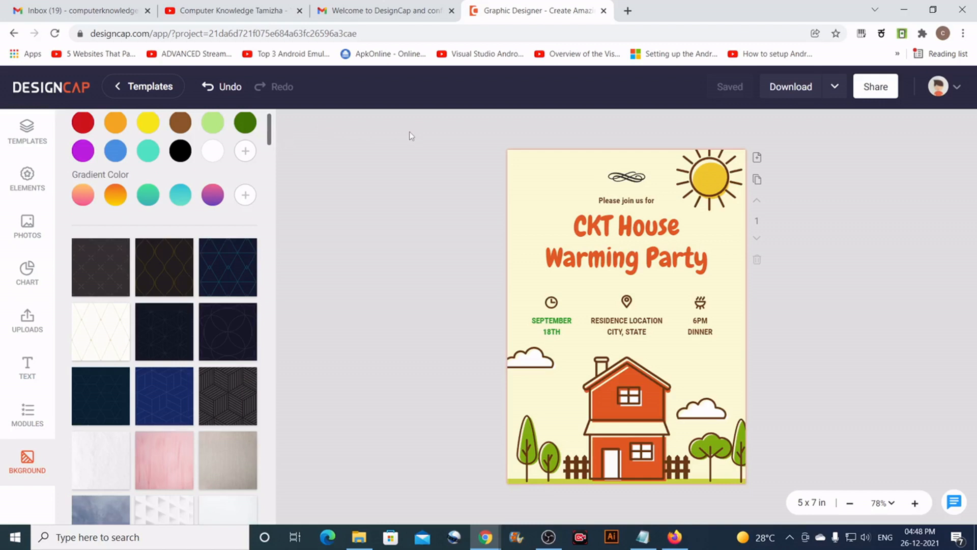
# Set the invitation's download format to JPG and its size to Small.
pyautogui.click(794, 90)
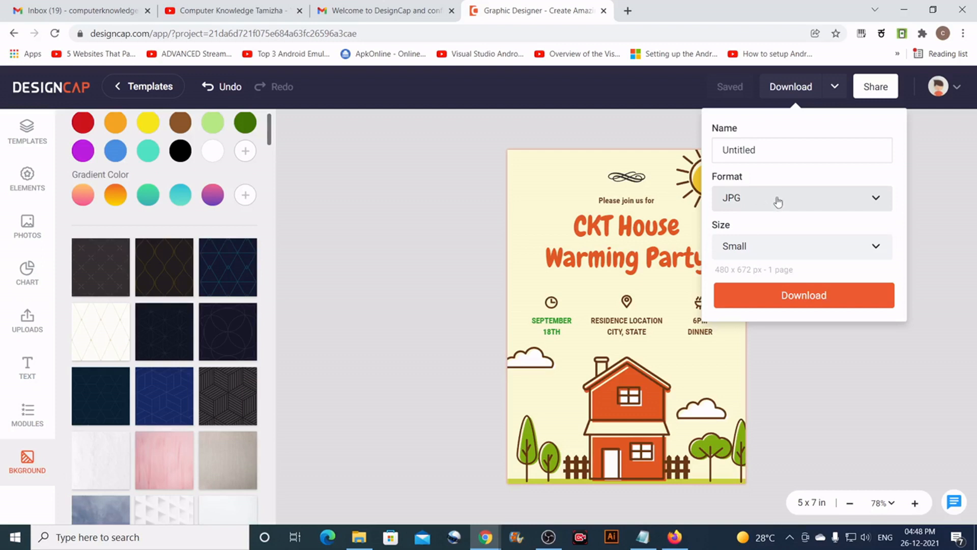
pyautogui.click(777, 199)
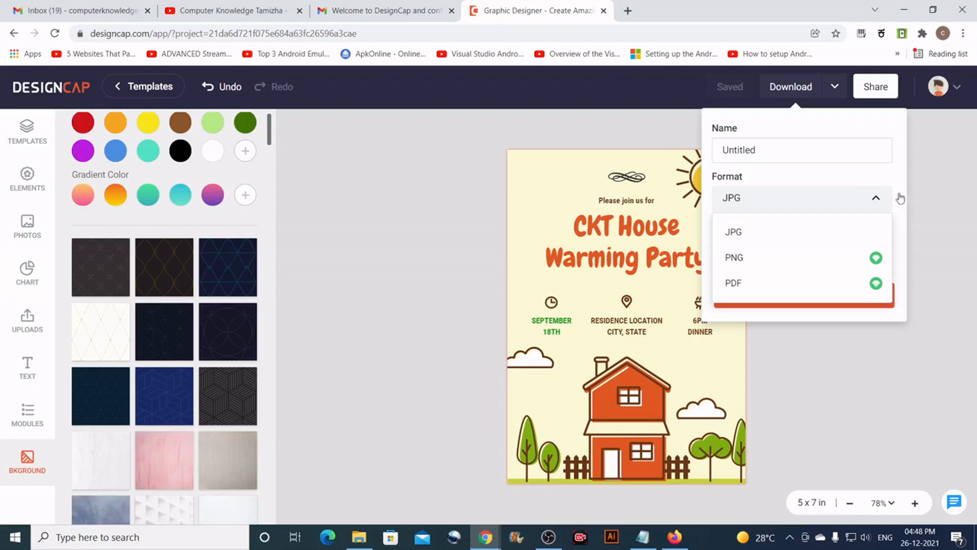
pyautogui.click(742, 234)
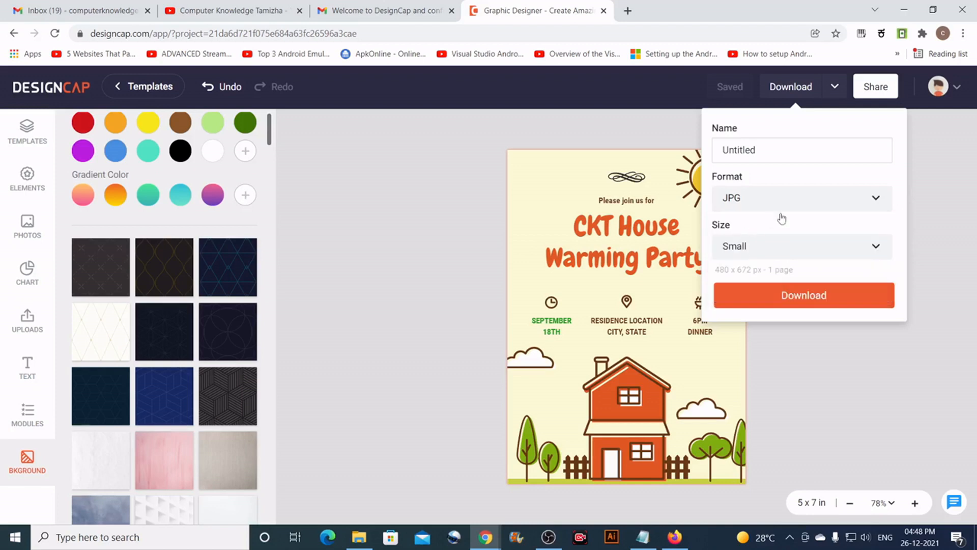
pyautogui.click(756, 253)
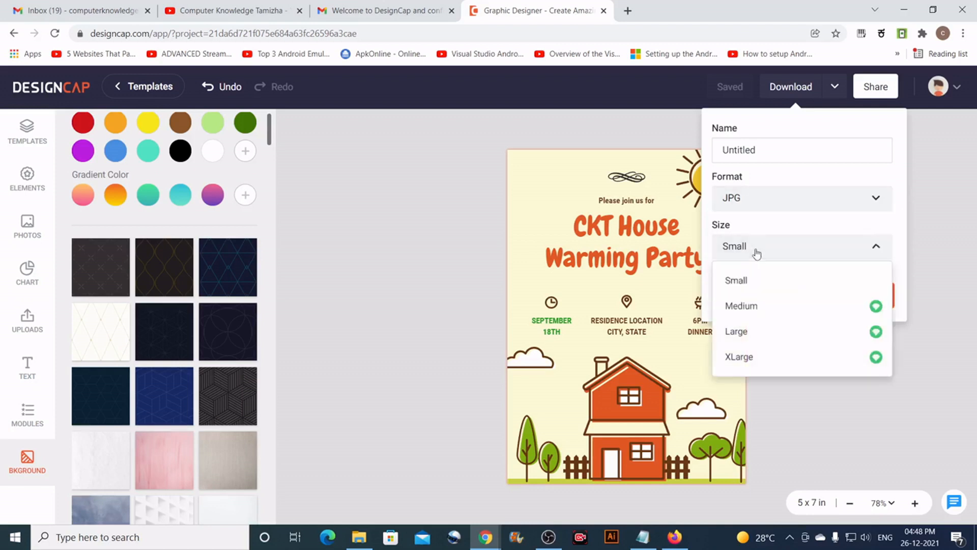
pyautogui.click(747, 289)
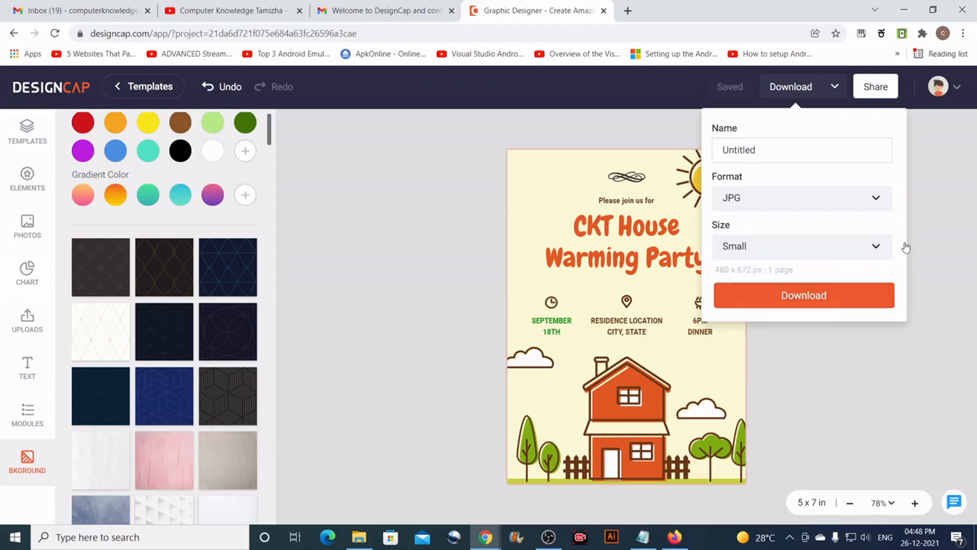
# Download the invitation, save it as a JPEG in the Invitation Cards folder under the suggested name, and dismiss the download notices.
pyautogui.click(823, 301)
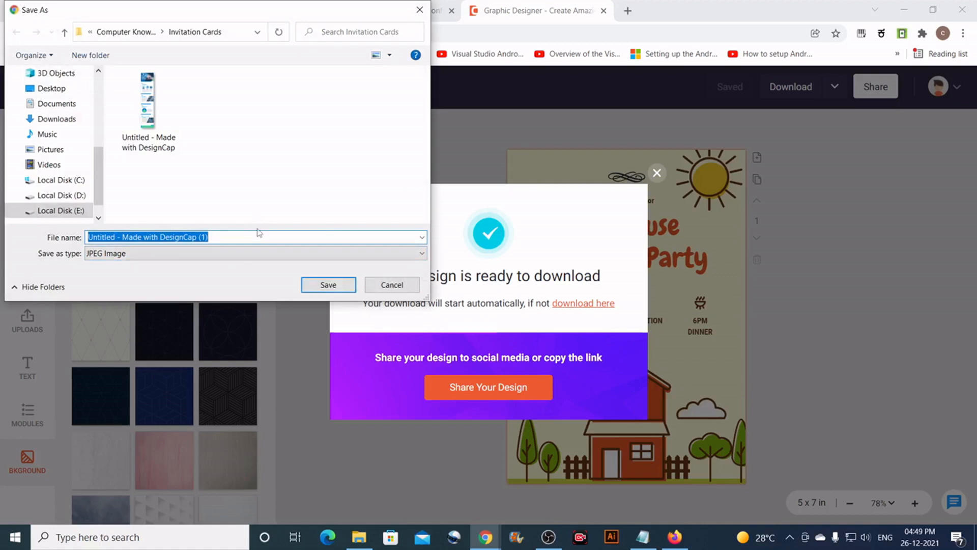
pyautogui.click(320, 286)
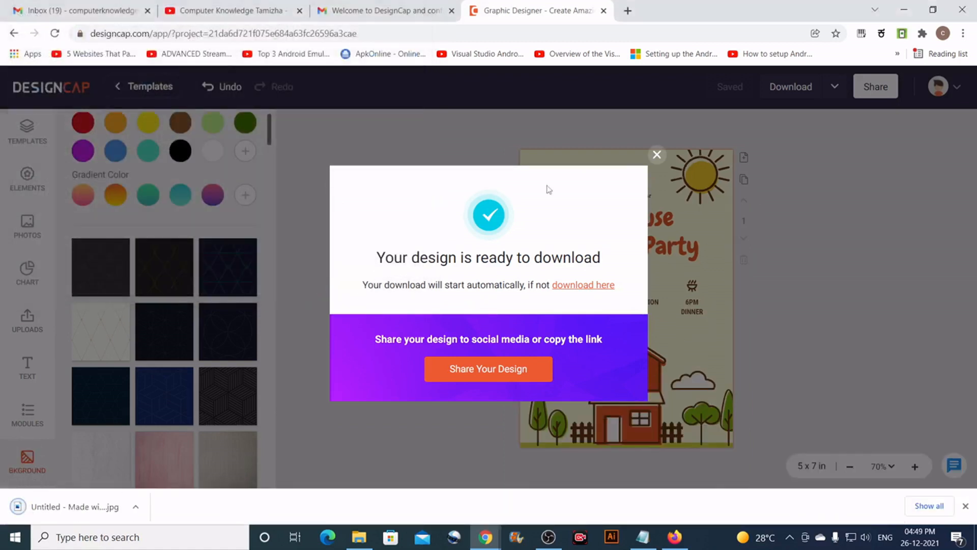
pyautogui.click(657, 155)
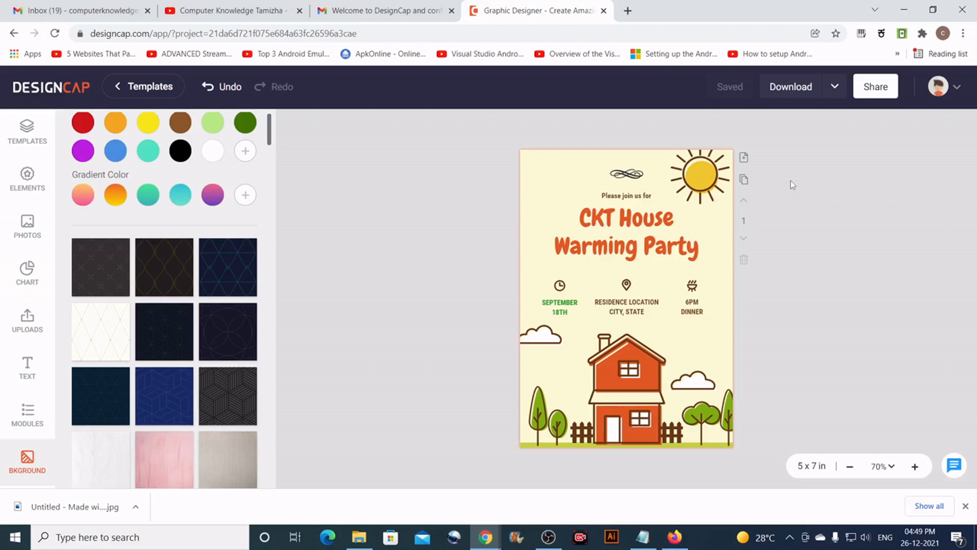
pyautogui.click(964, 505)
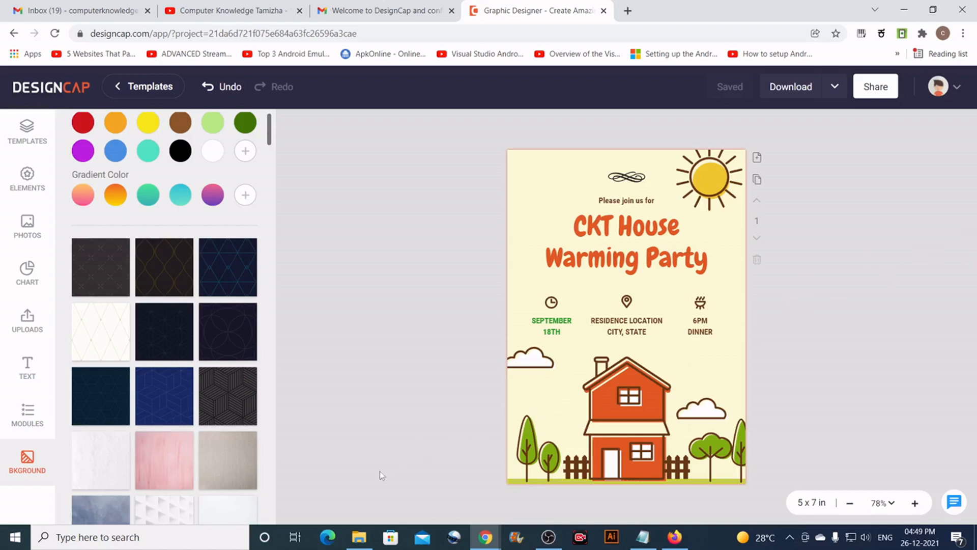
# Switch to File Explorer and open the downloaded "Untitled - Made with DesignCap (1)" image from the Invitation Cards folder with Photos.
pyautogui.click(358, 537)
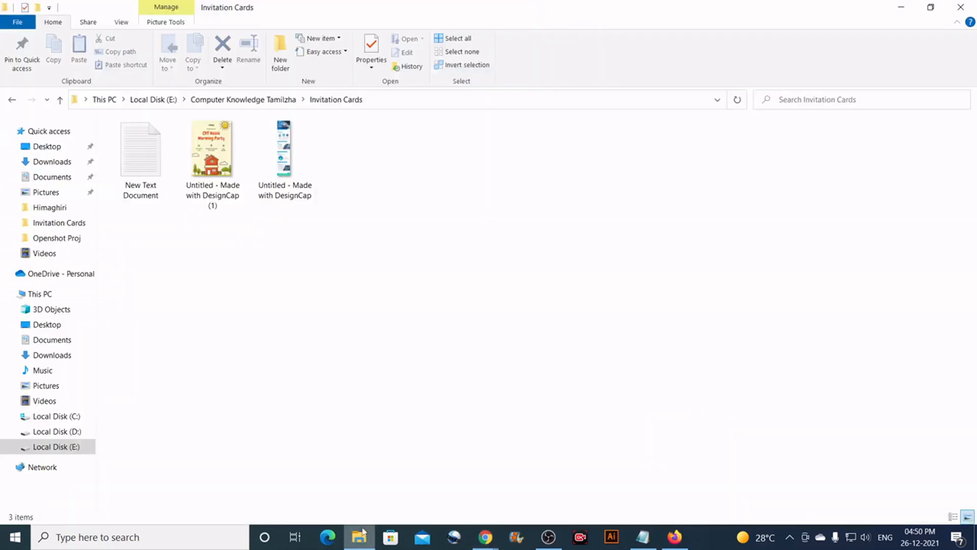
pyautogui.doubleClick(214, 147)
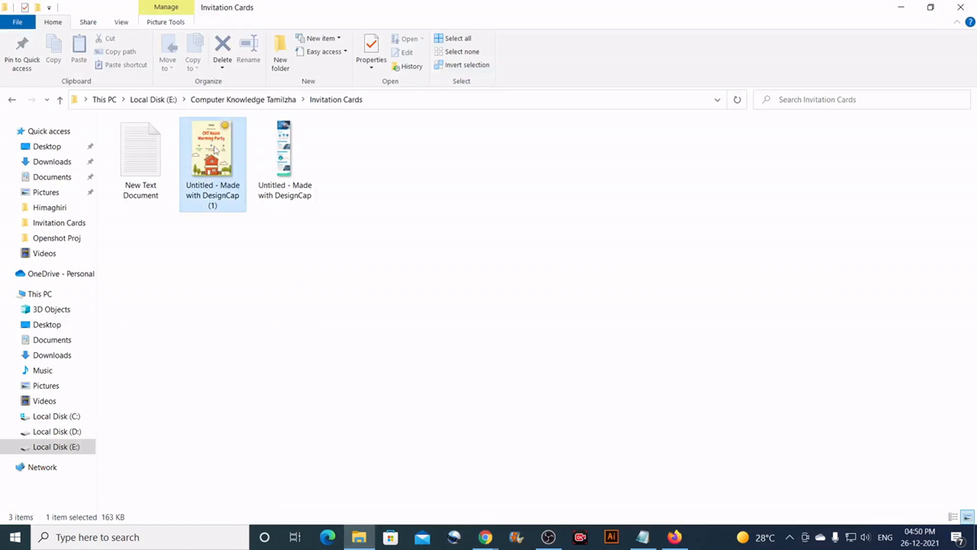
pyautogui.rightClick(213, 147)
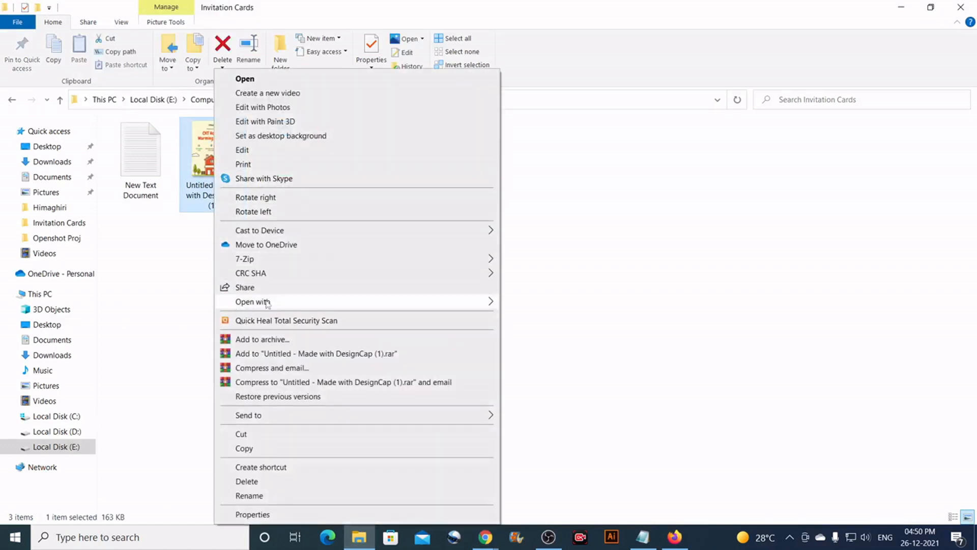
pyautogui.click(474, 306)
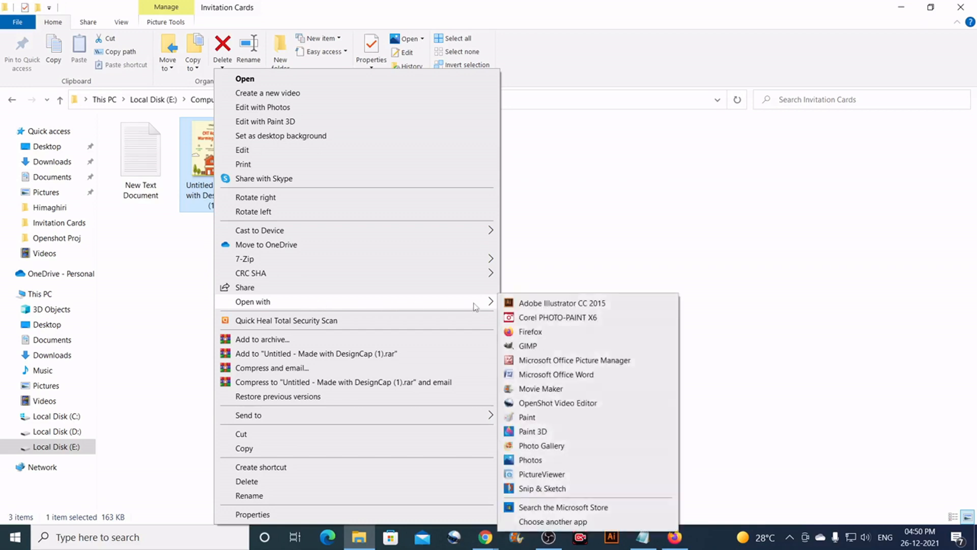
pyautogui.click(530, 459)
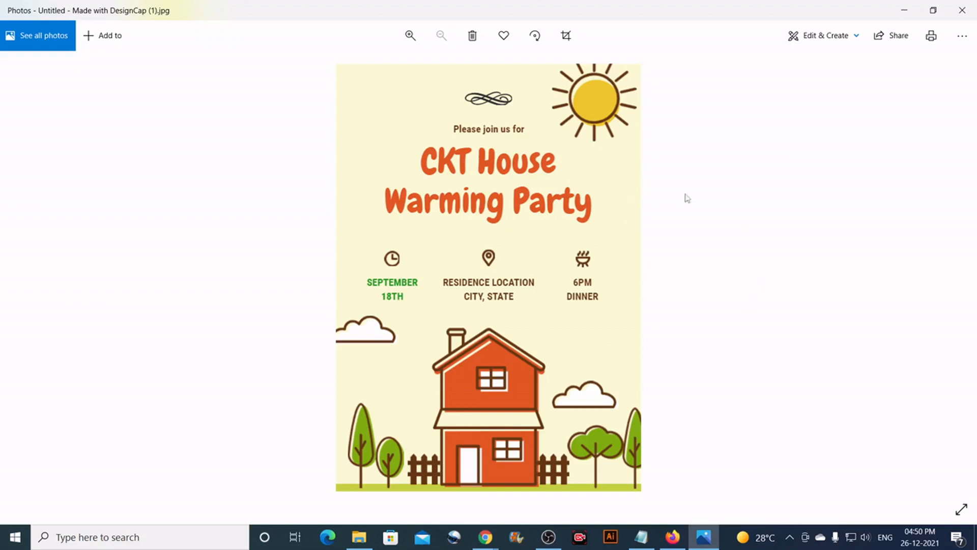
# Examine the downloaded invitation's title, event details and house artwork up close and as a whole.
pyautogui.scroll(2, 571, 157)
pyautogui.scroll(1, 524, 162)
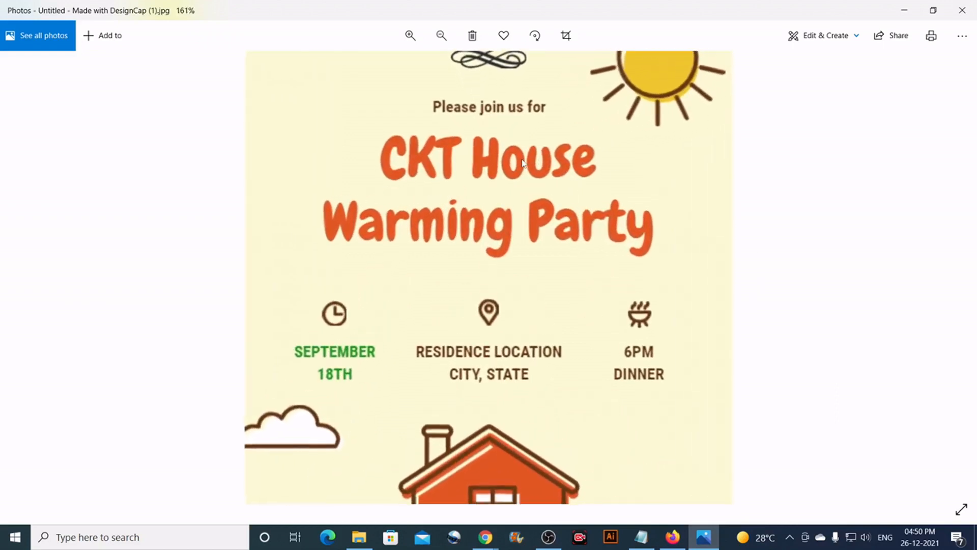
pyautogui.scroll(1, 505, 165)
pyautogui.scroll(1, 503, 165)
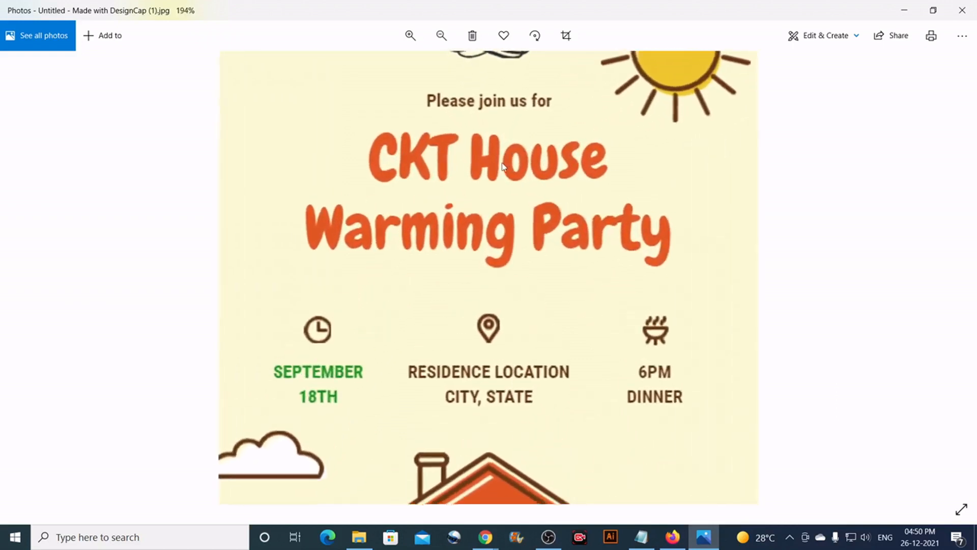
pyautogui.scroll(-3, 503, 165)
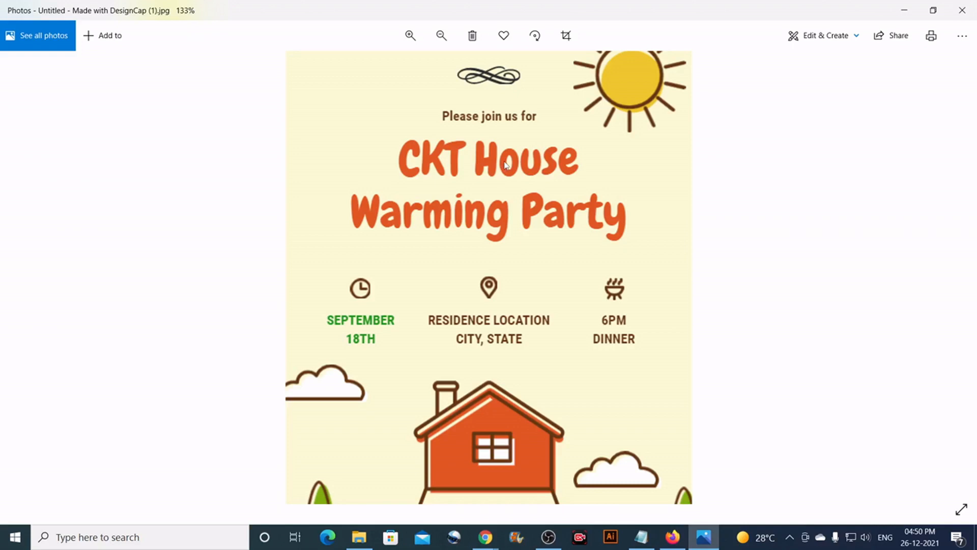
pyautogui.scroll(-2, 507, 163)
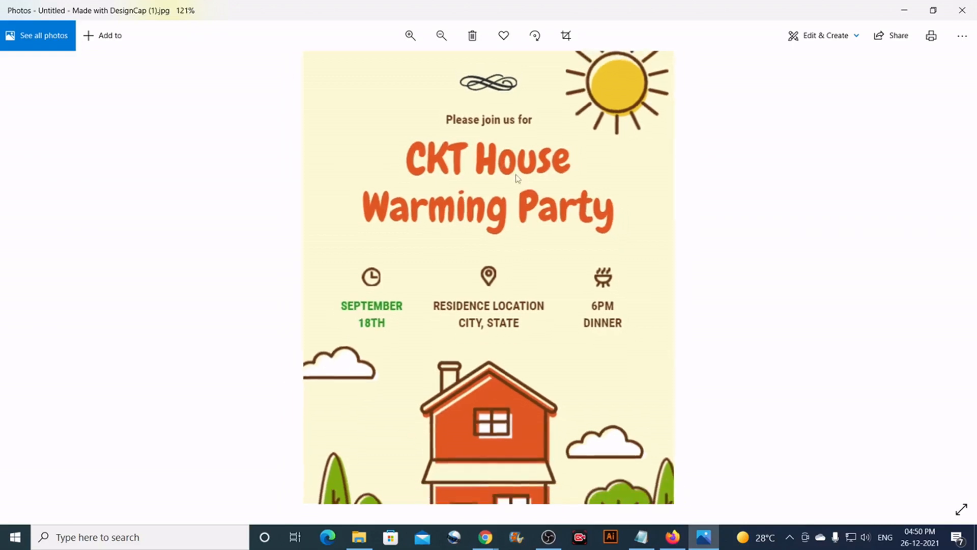
pyautogui.scroll(6, 519, 177)
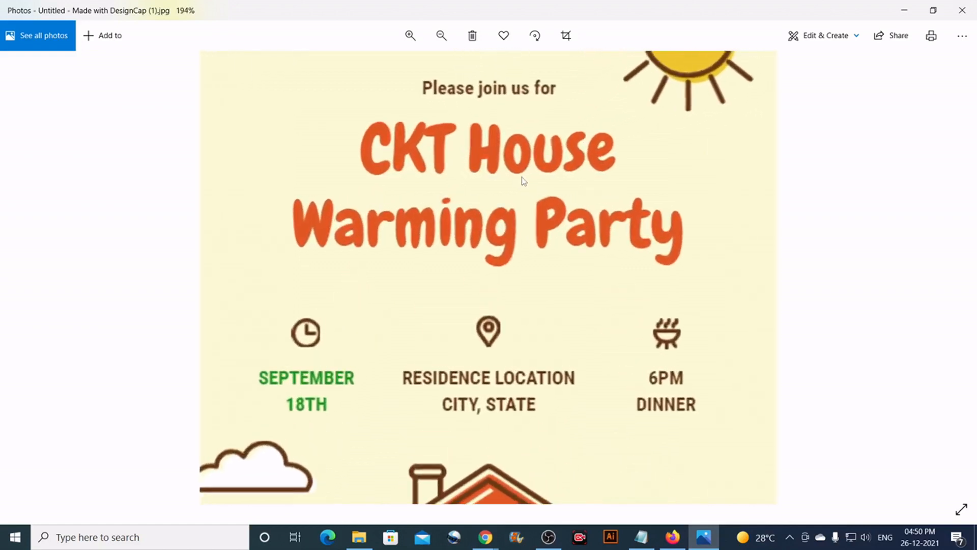
pyautogui.scroll(-6, 541, 170)
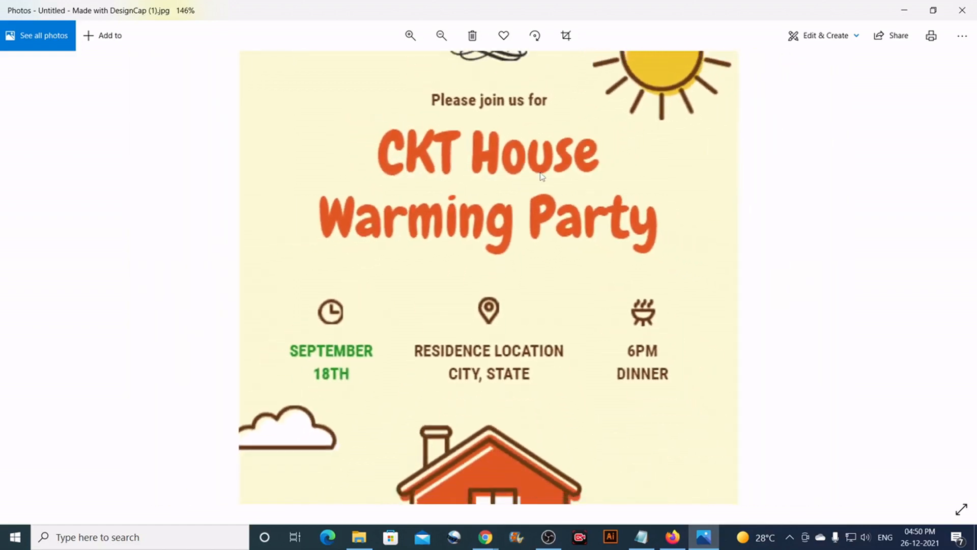
pyautogui.scroll(-2, 615, 195)
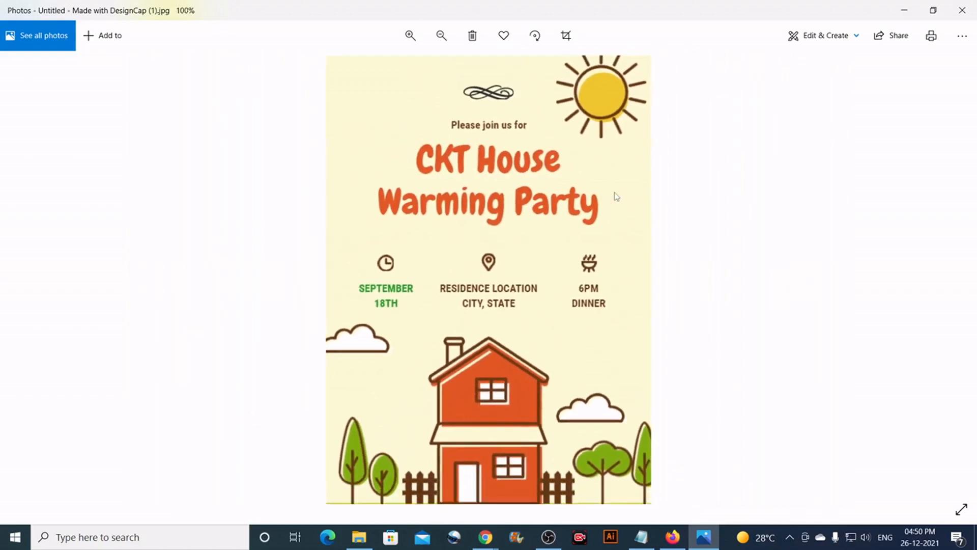